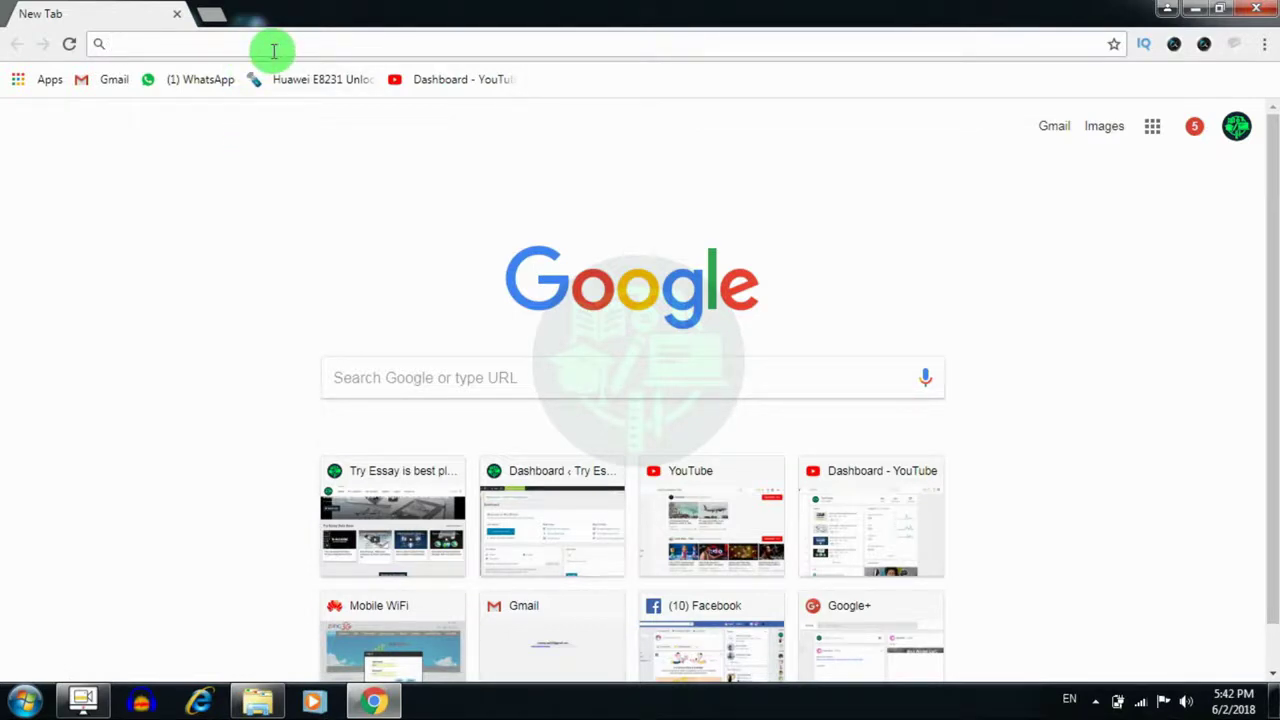
{"action": "type", "text": "www.tr"}
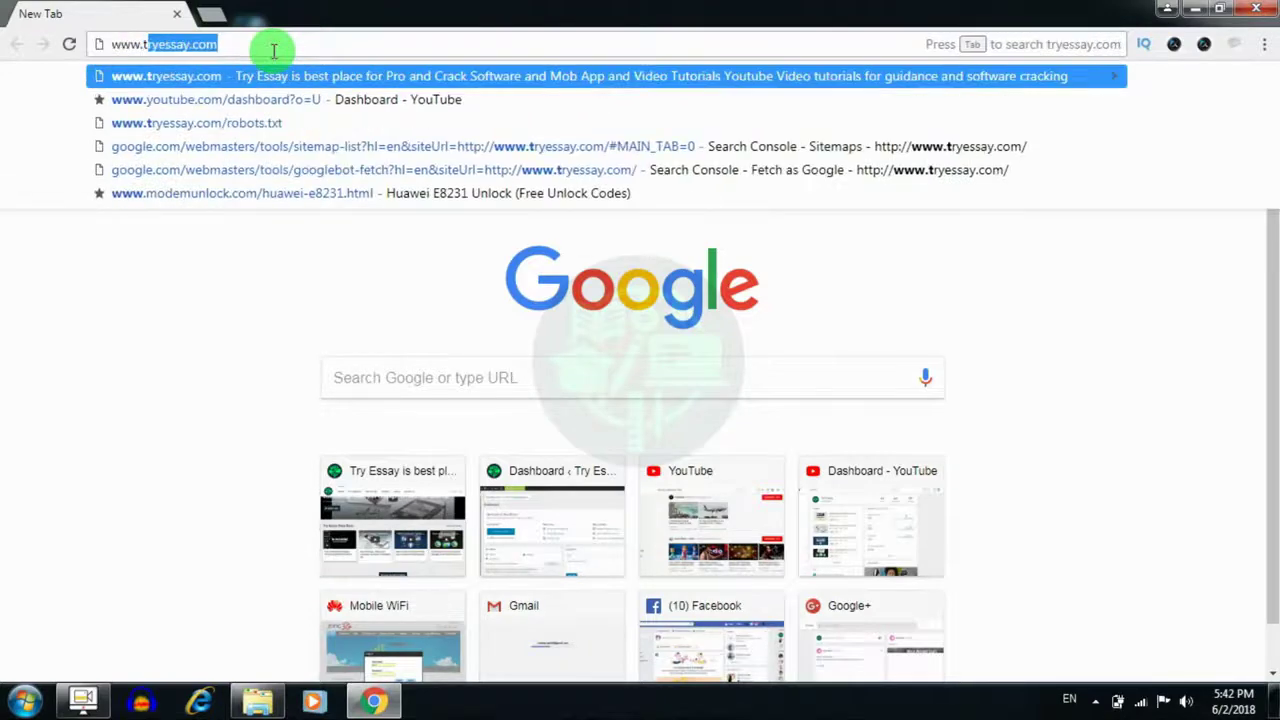
{"action": "type", "text": "yessay"}
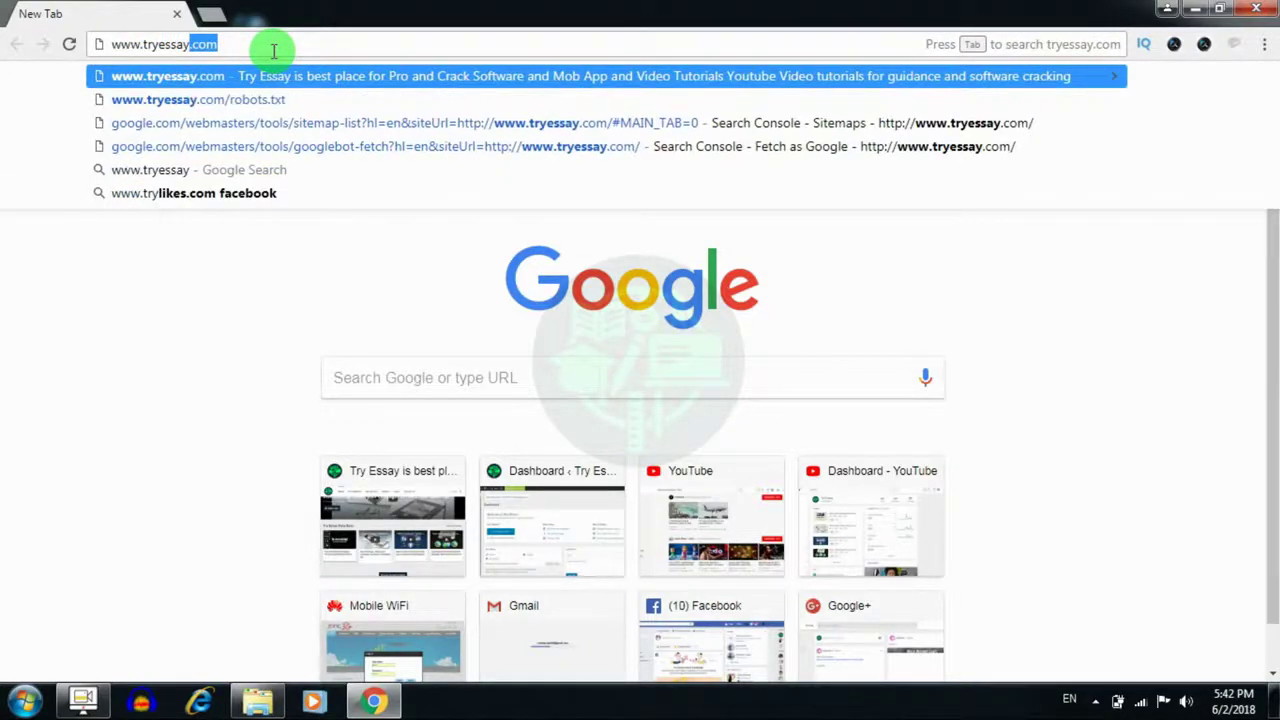
{"action": "type", "text": ".com"}
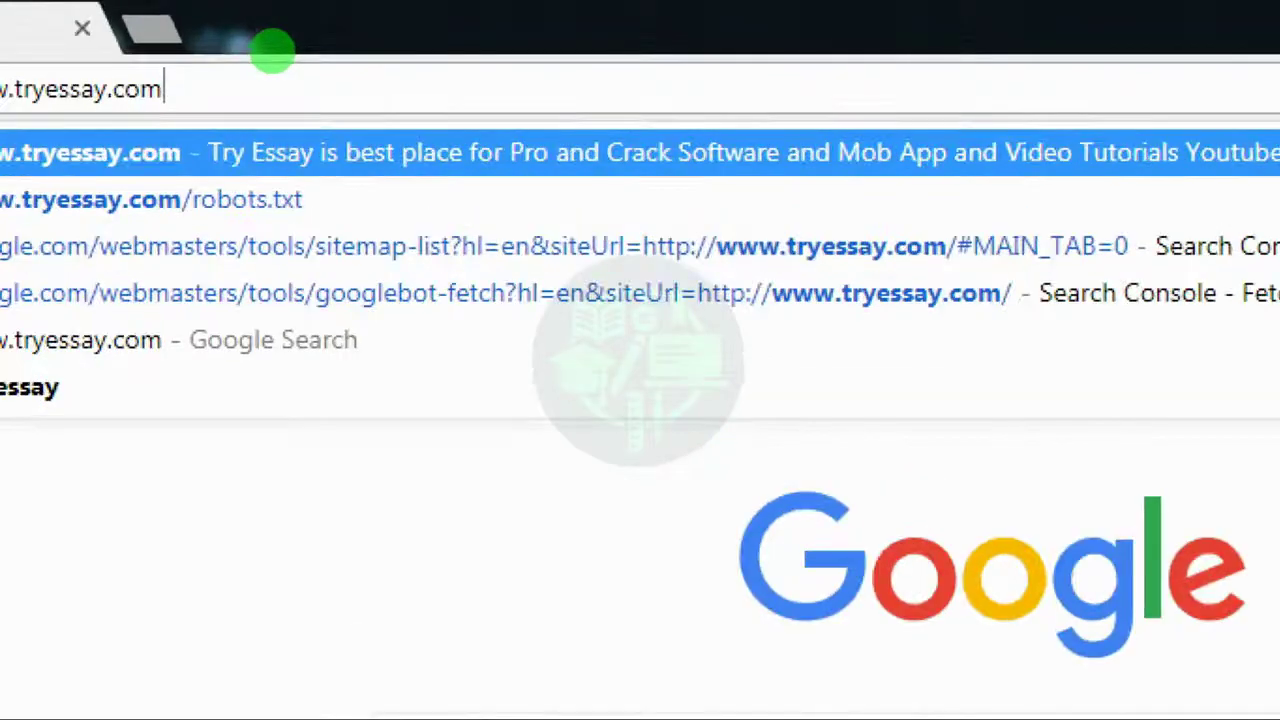
{"action": "key", "text": "Escape"}
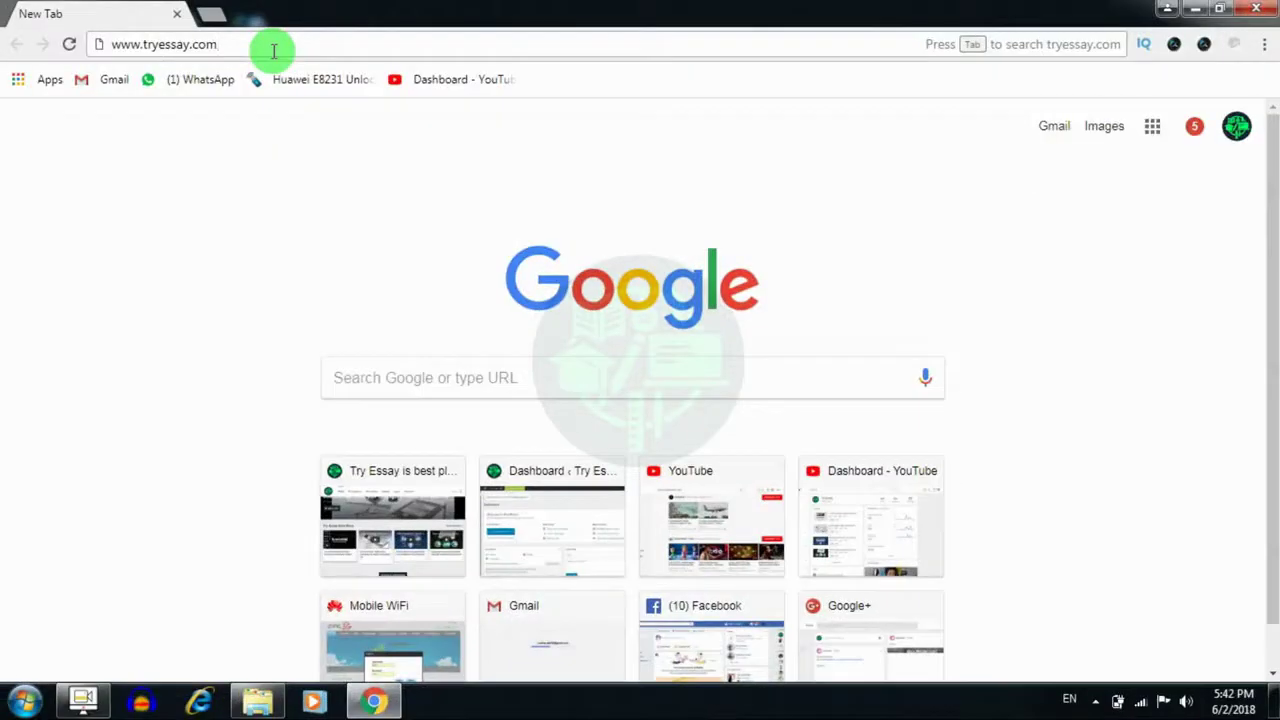
{"action": "key", "text": "Return"}
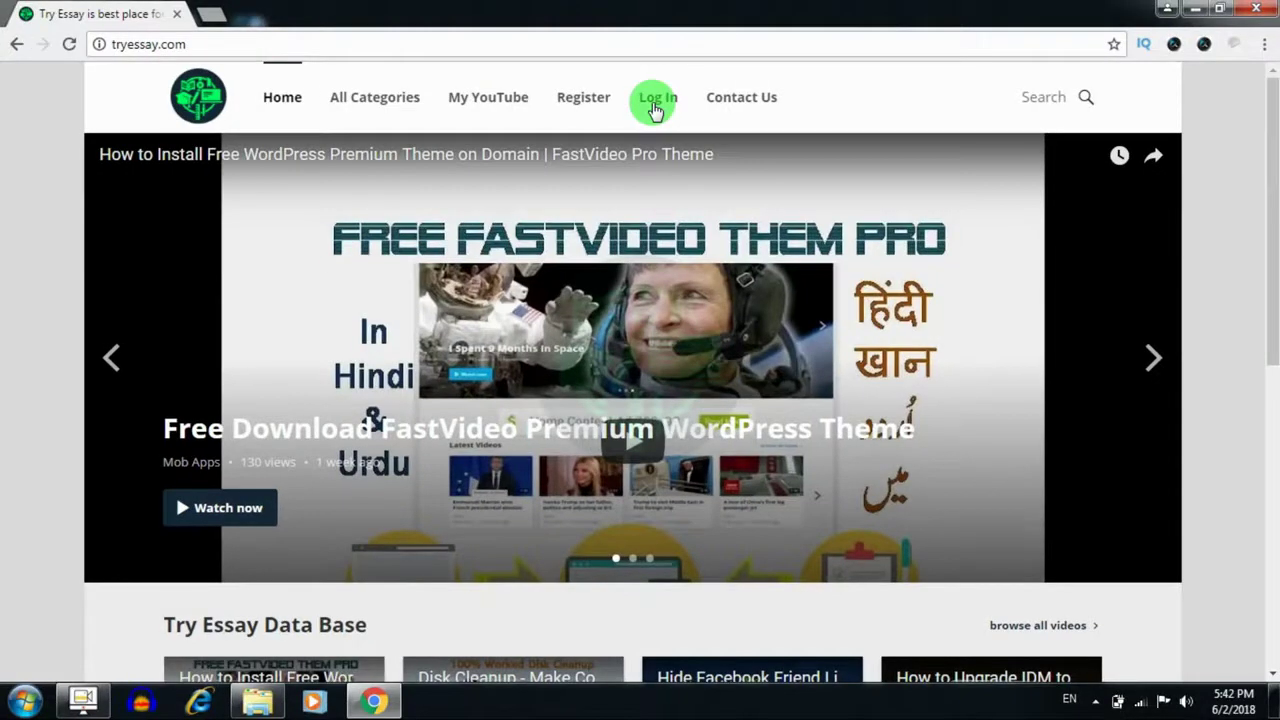
Log in from the site's Log In page, re-entering the admin account password
{"action": "left_click", "coordinate": [655, 108]}
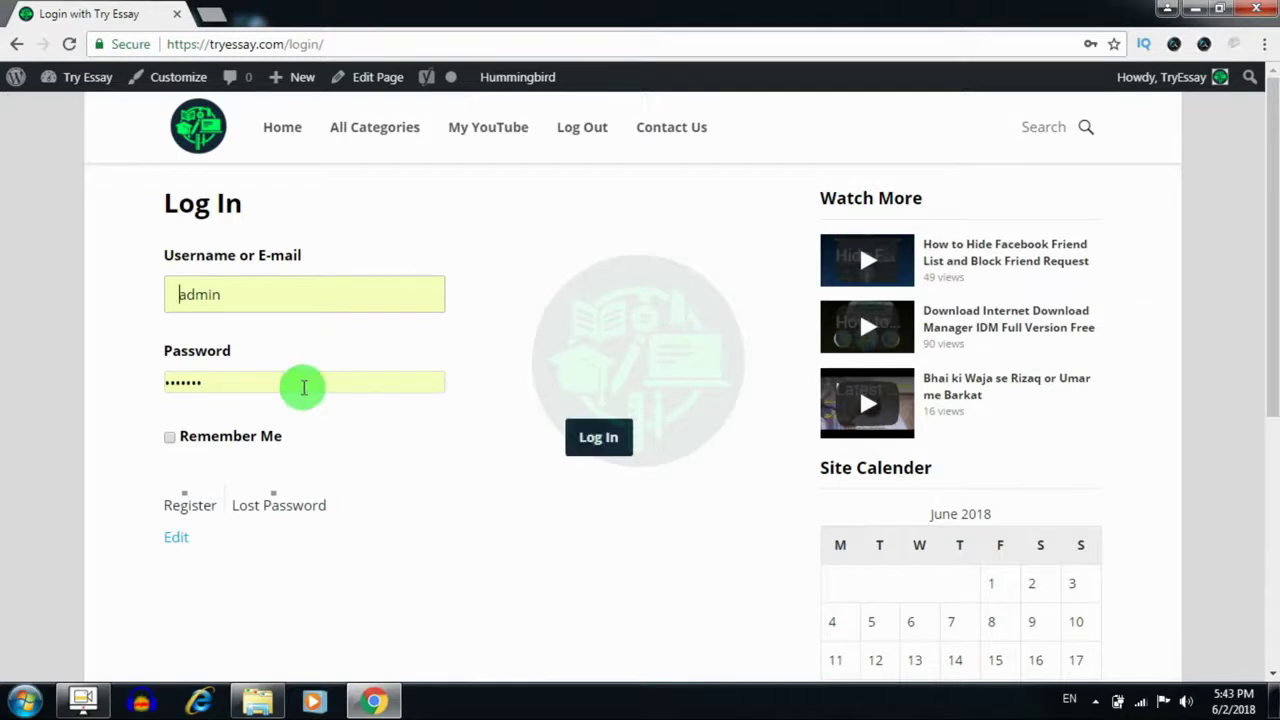
{"action": "left_click", "coordinate": [303, 384]}
{"action": "key", "text": "BackSpace"}
{"action": "key", "text": "BackSpace"}
{"action": "key", "text": "BackSpace"}
{"action": "key", "text": "BackSpace"}
{"action": "key", "text": "BackSpace"}
{"action": "key", "text": "BackSpace"}
{"action": "key", "text": "BackSpace"}
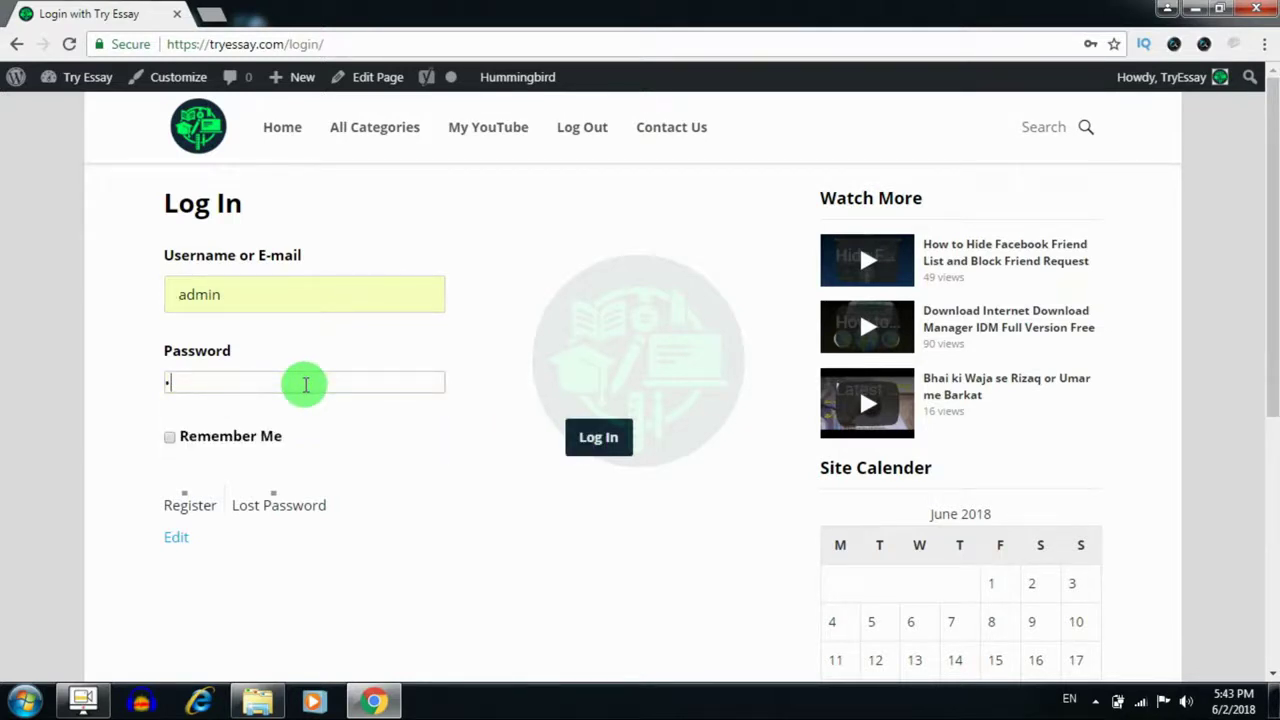
{"action": "type", "text": "•••••••"}
{"action": "key", "text": "Return"}
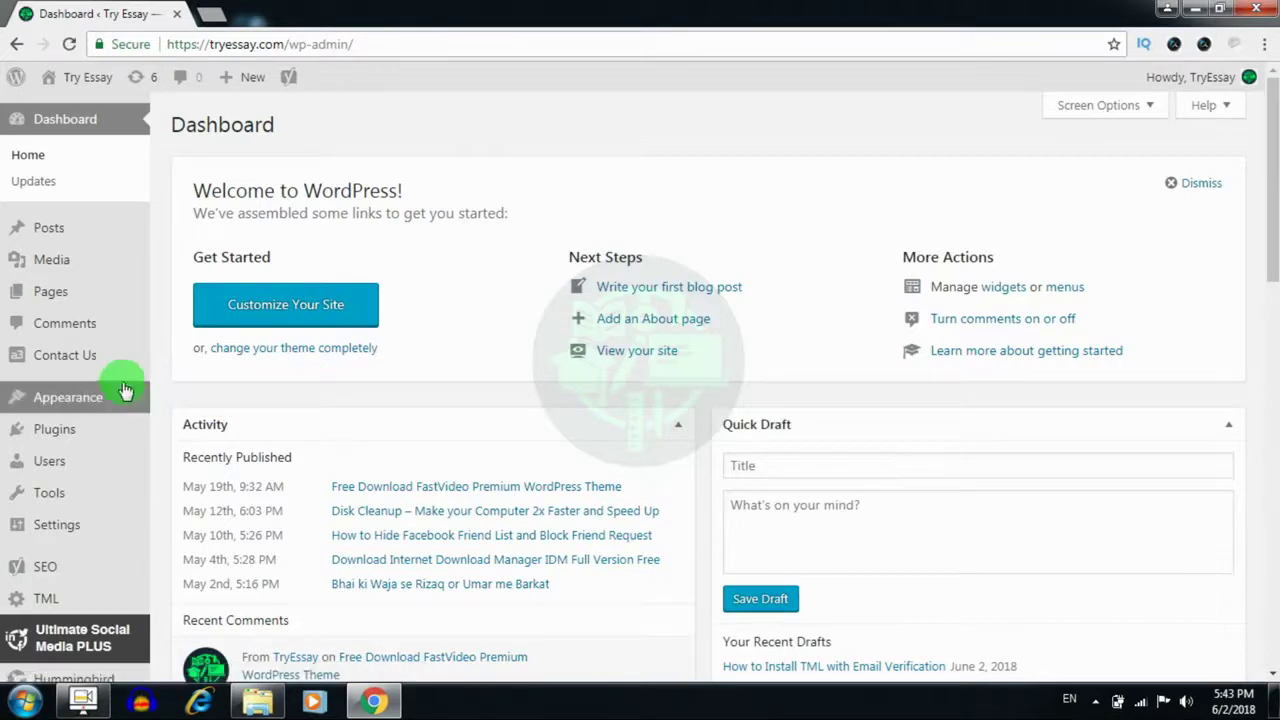
Search installed plugins for 'theme my login' to confirm it is active, then go to Add New
{"action": "mouse_move", "coordinate": [85, 398]}
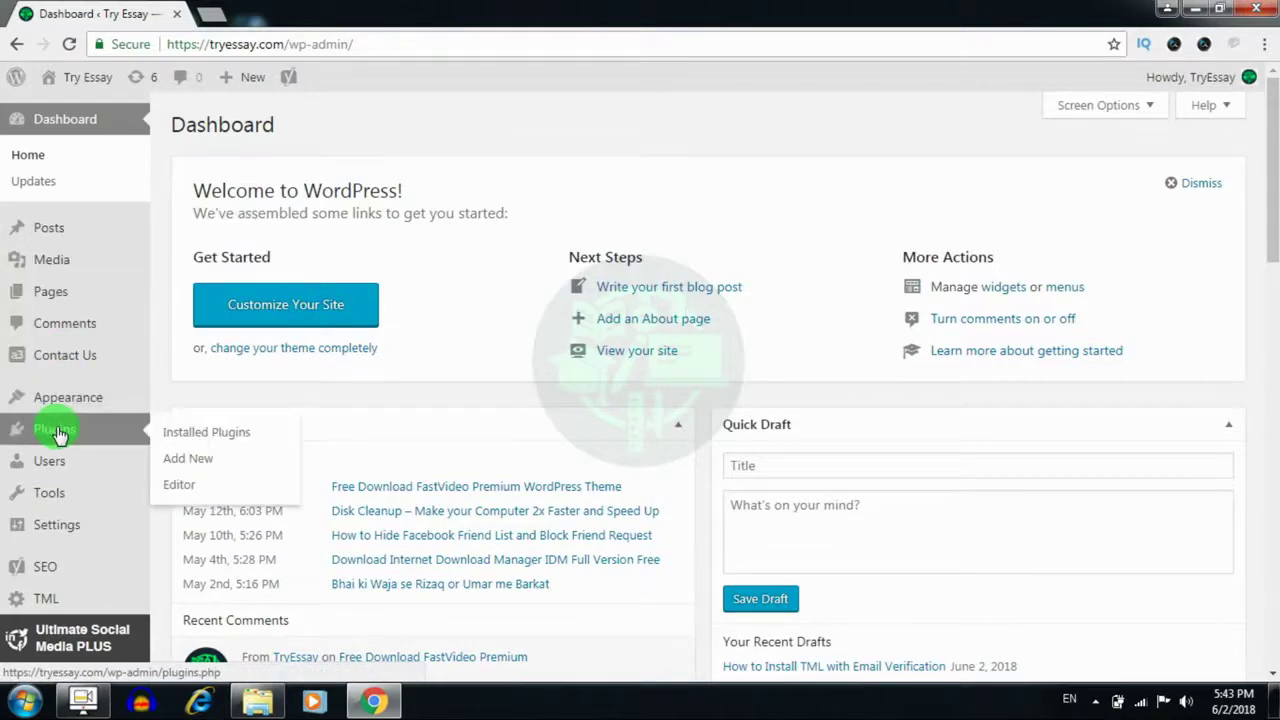
{"action": "mouse_move", "coordinate": [60, 462]}
{"action": "left_click", "coordinate": [185, 440]}
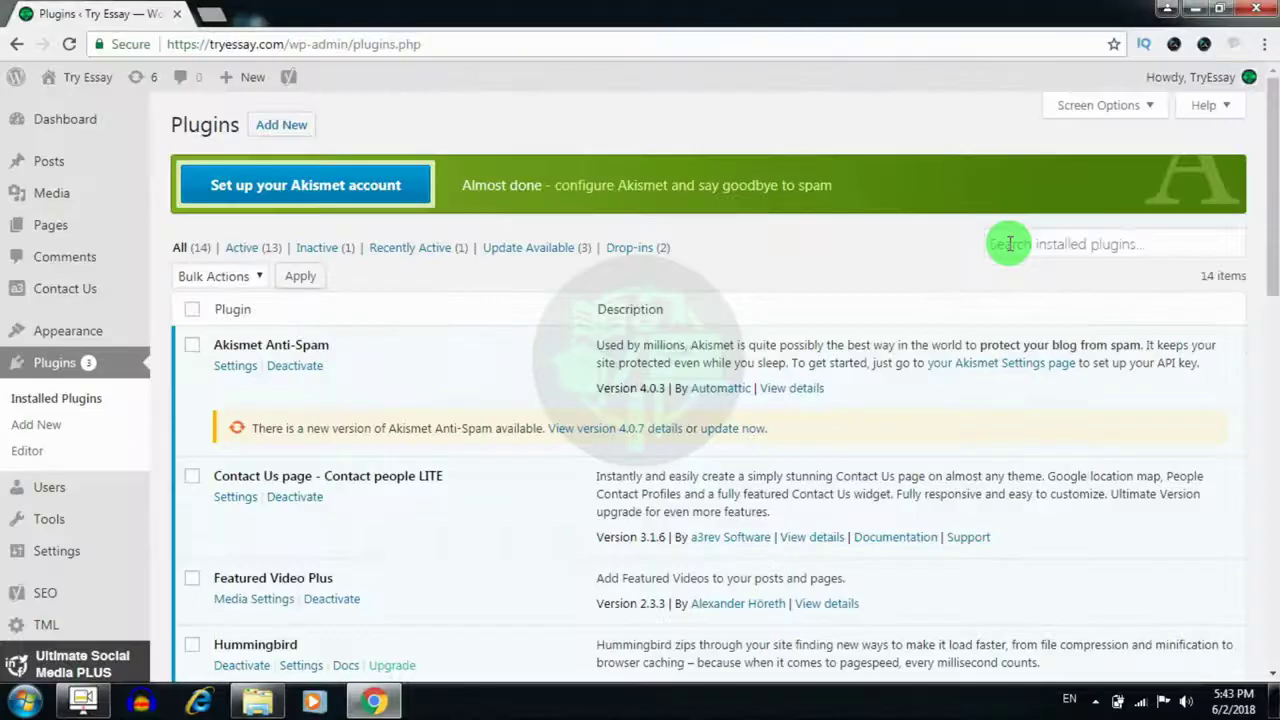
{"action": "left_click", "coordinate": [1009, 244]}
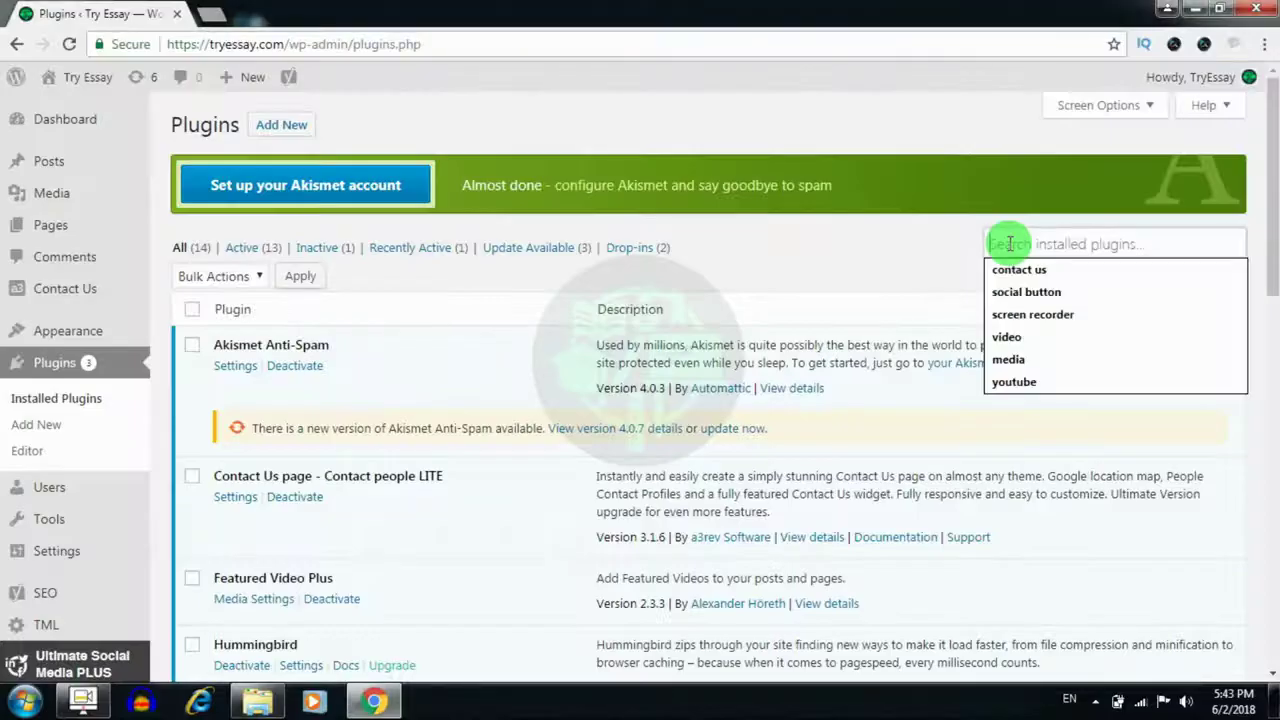
{"action": "type", "text": "TML"}
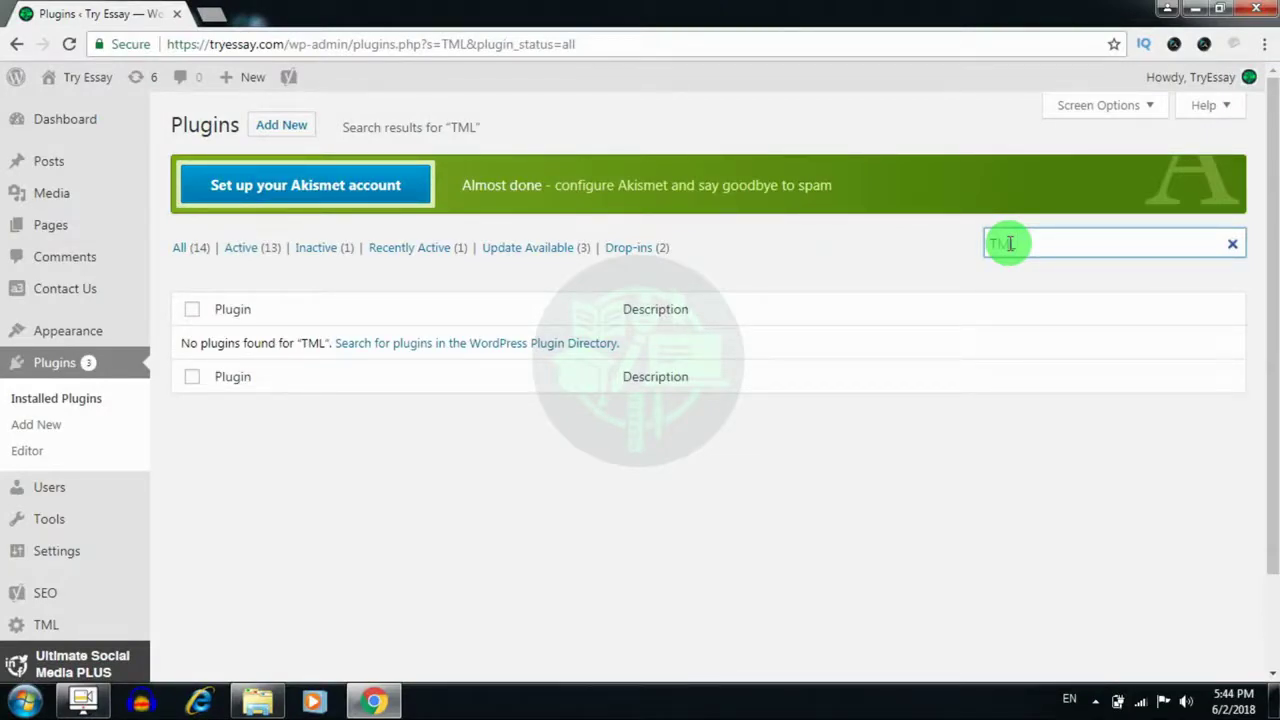
{"action": "key", "text": "BackSpace"}
{"action": "key", "text": "BackSpace"}
{"action": "key", "text": "BackSpace"}
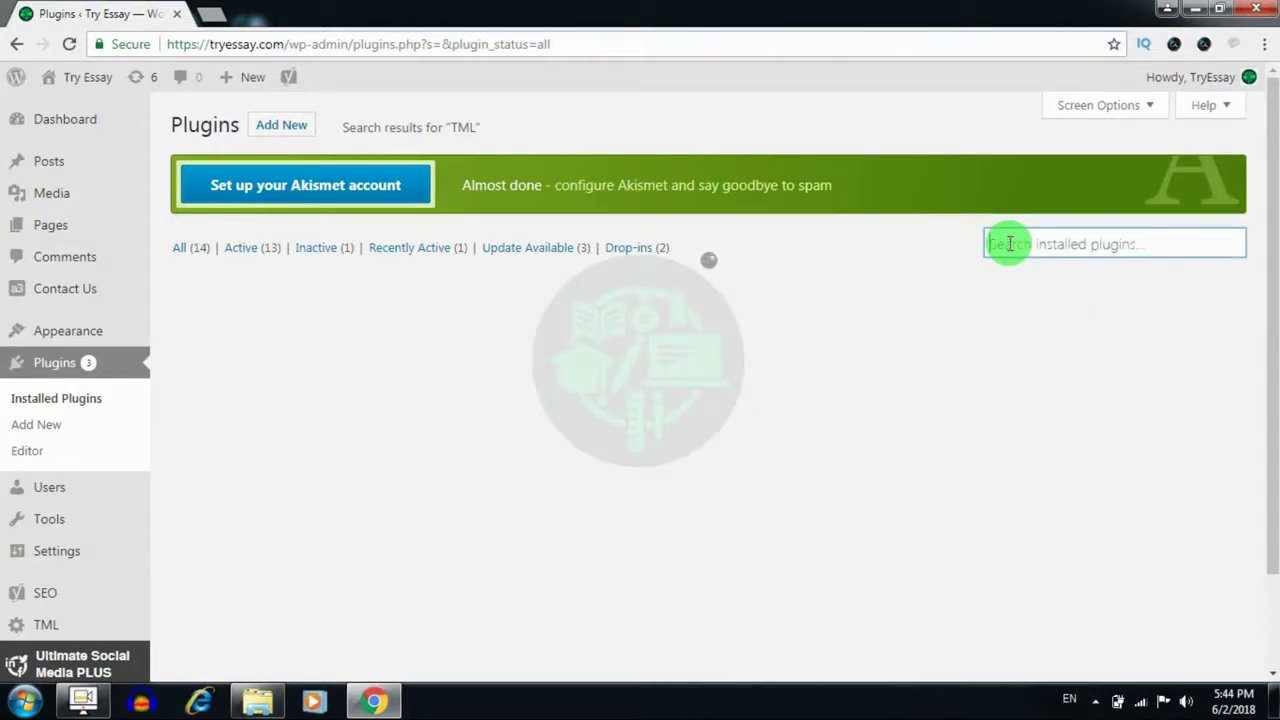
{"action": "type", "text": "theme"}
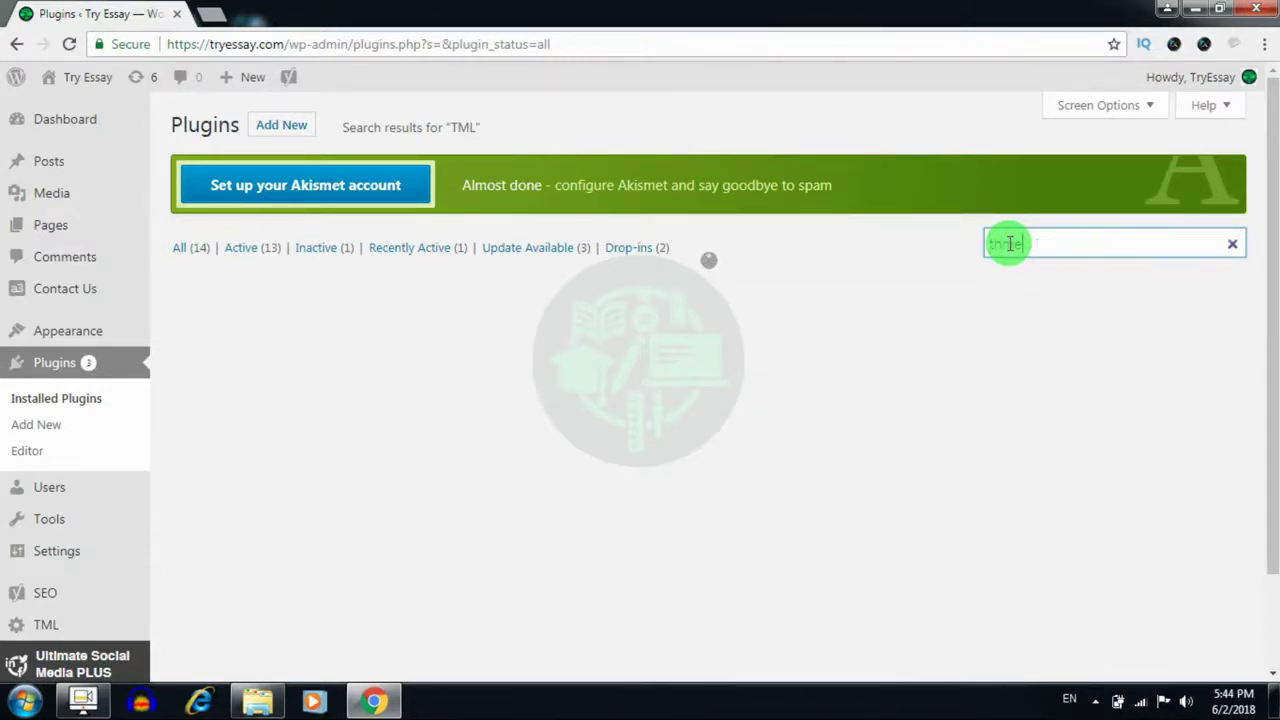
{"action": "key", "text": "BackSpace"}
{"action": "type", "text": "me my login"}
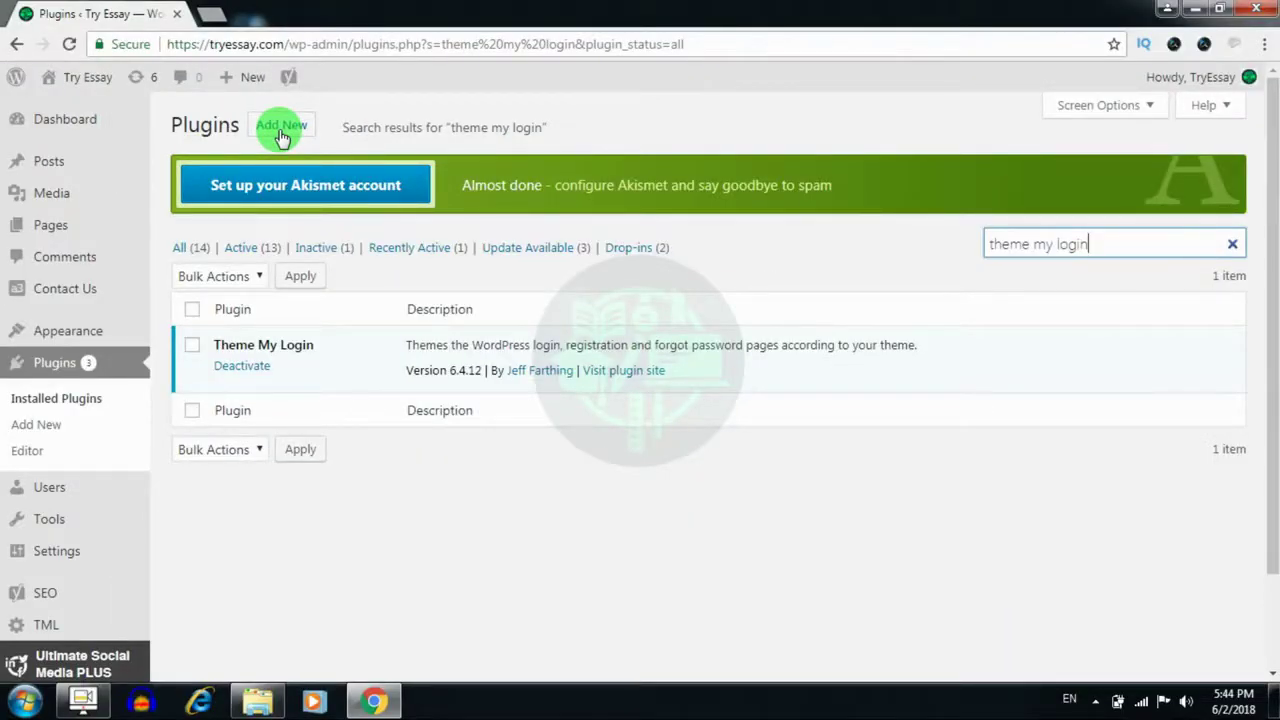
{"action": "left_click", "coordinate": [281, 127]}
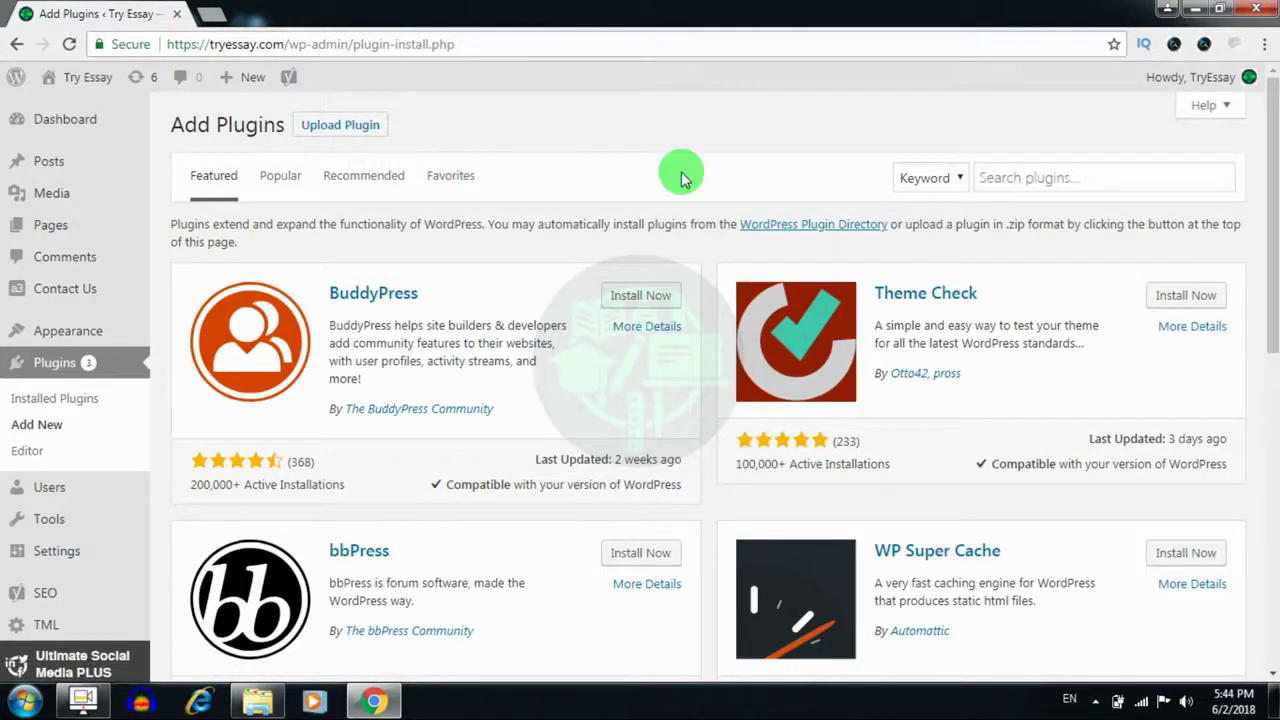
Search the plugin directory for 'TML' and locate Theme My Login among the 8 results
{"action": "left_click", "coordinate": [982, 178]}
{"action": "type", "text": "TML"}
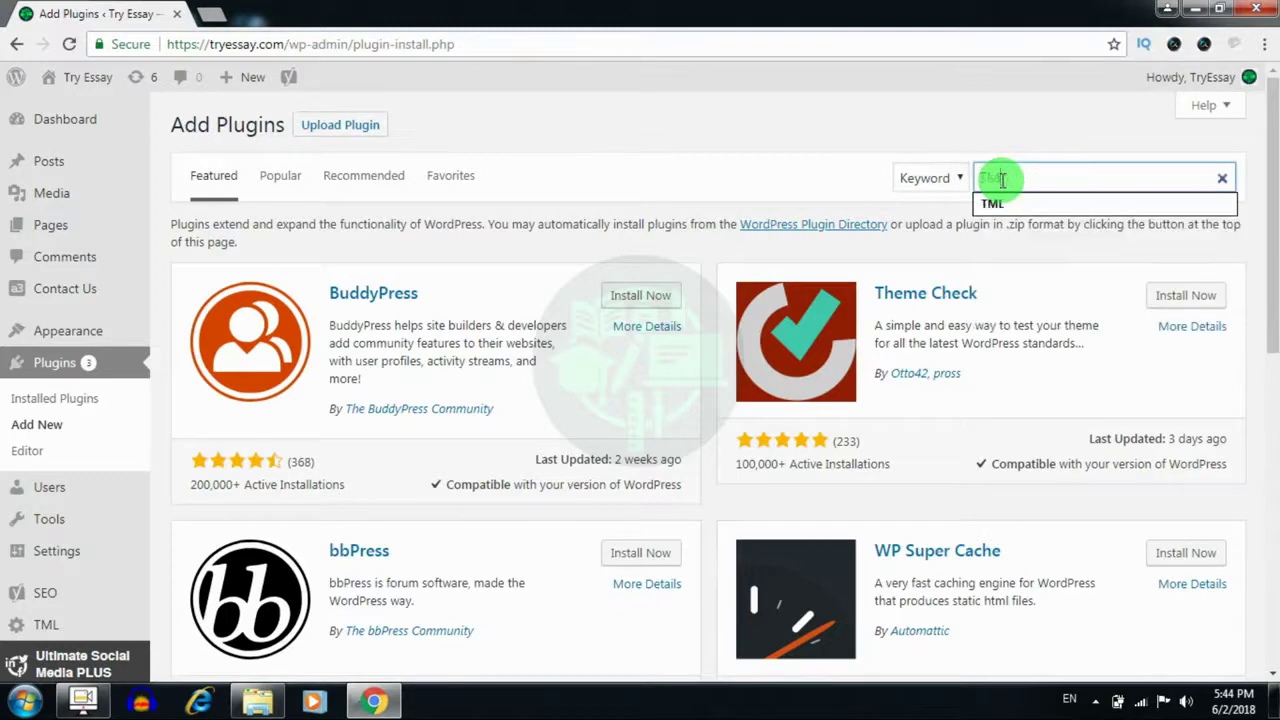
{"action": "key", "text": "Return"}
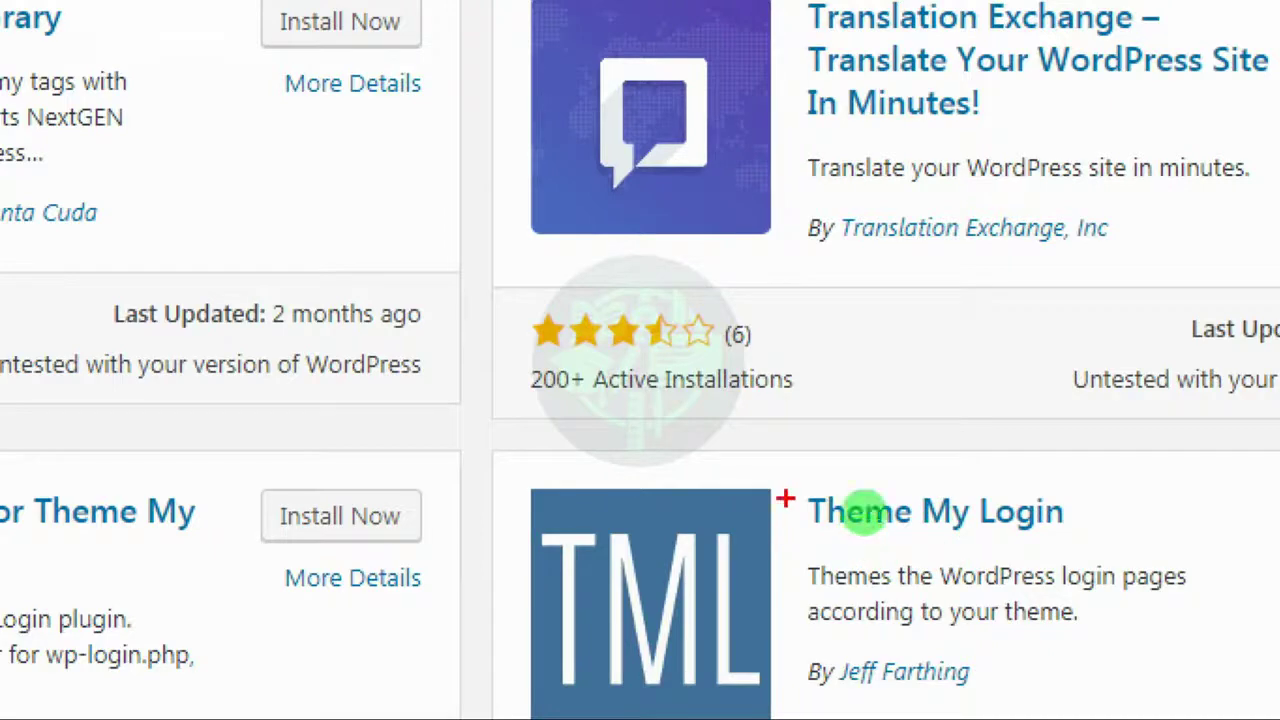
{"action": "mouse_move", "coordinate": [783, 500]}
{"action": "left_mouse_down"}
{"action": "mouse_move", "coordinate": [1275, 528]}
{"action": "mouse_move", "coordinate": [845, 598]}
{"action": "mouse_move", "coordinate": [766, 478]}
{"action": "left_mouse_up"}
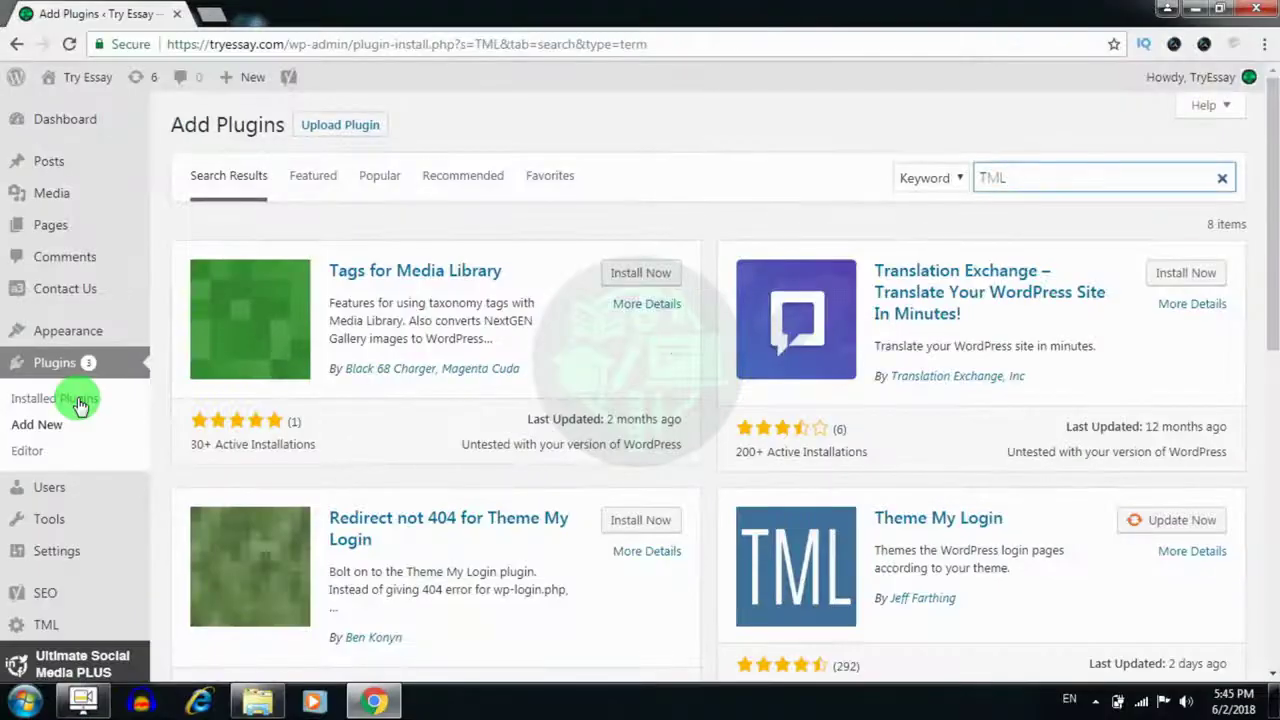
Find Theme My Login 6.4.12 in Installed Plugins, showing its 6.4.15 update notice
{"action": "left_click", "coordinate": [80, 400]}
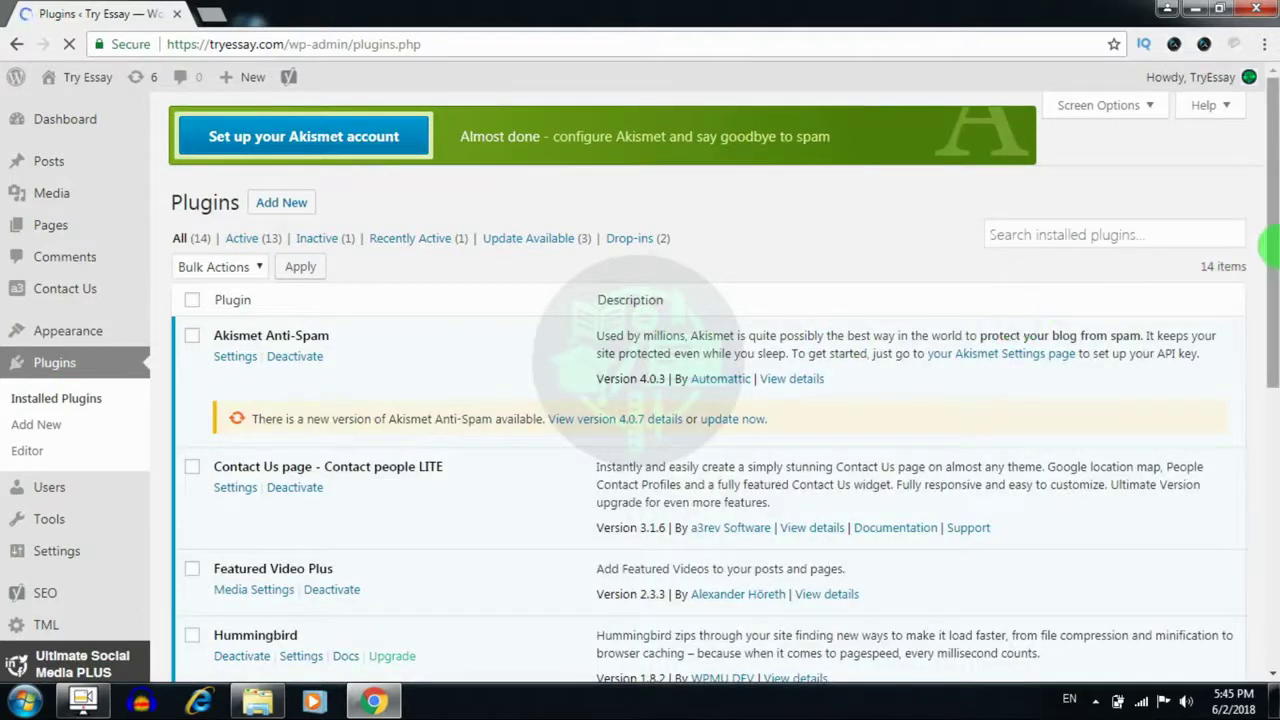
{"action": "left_click_drag", "start_coordinate": [1268, 245], "coordinate": [1268, 370]}
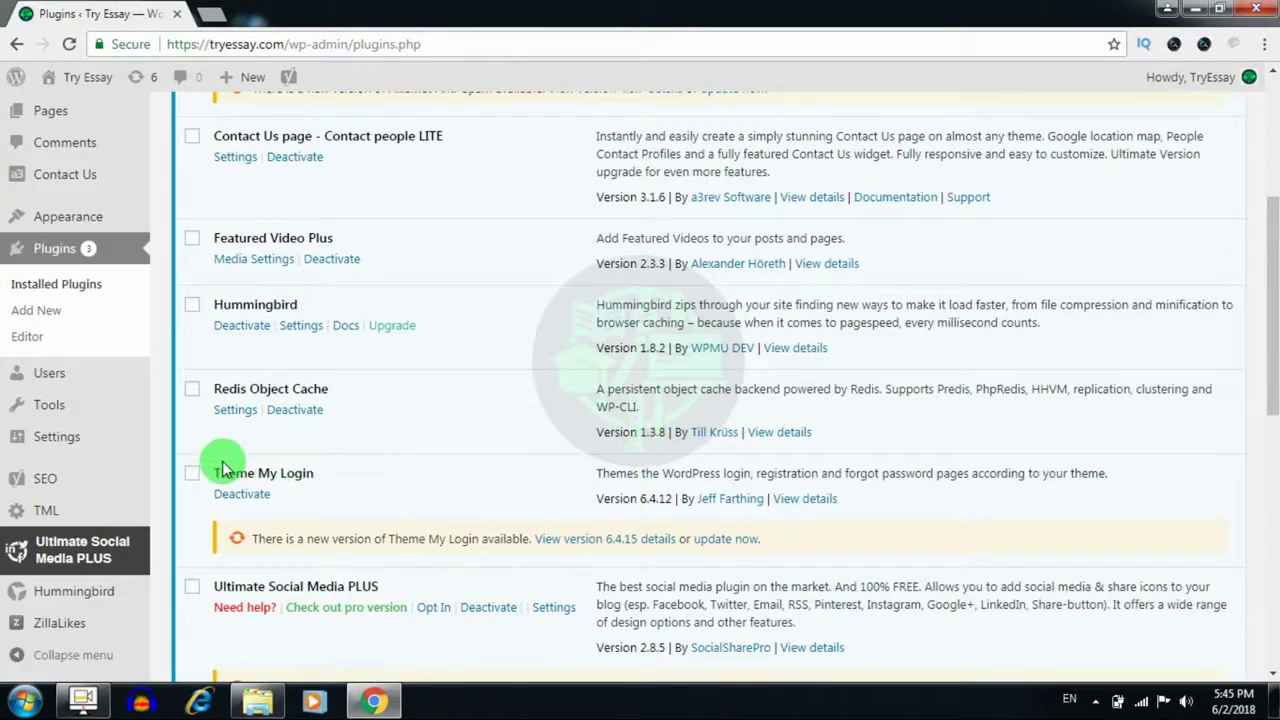
{"action": "mouse_move", "coordinate": [82, 549]}
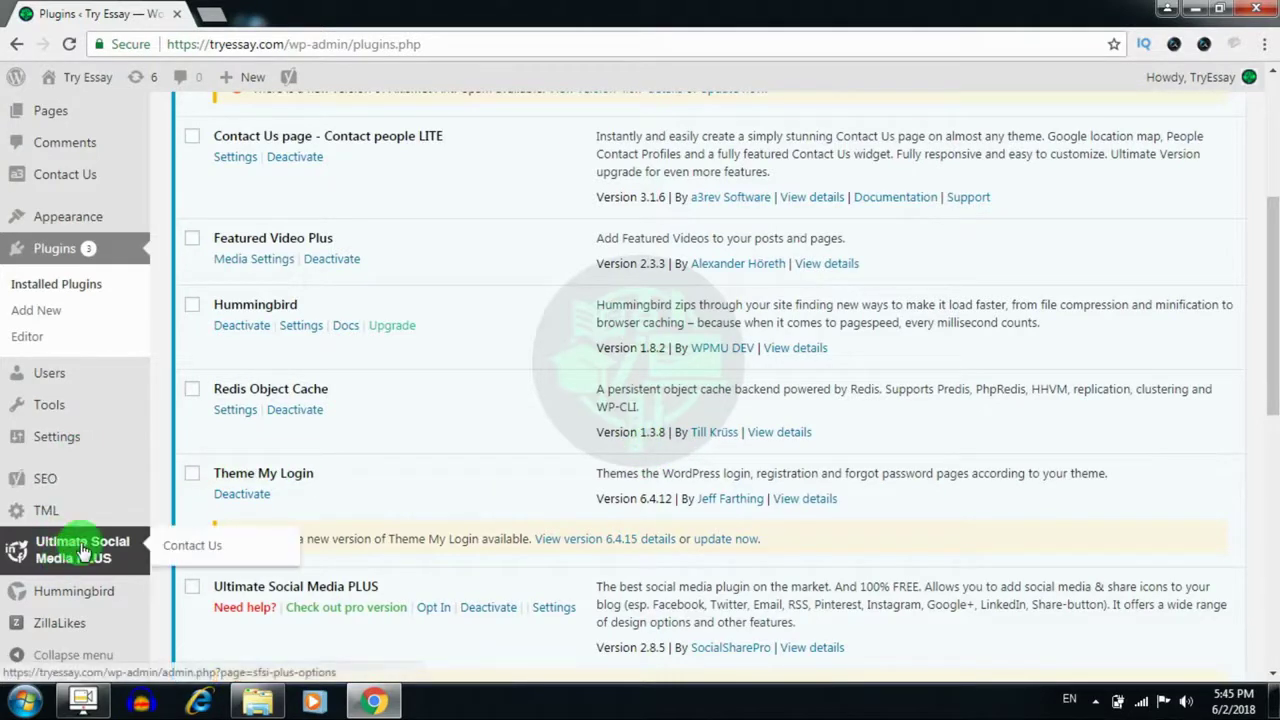
{"action": "mouse_move", "coordinate": [53, 512]}
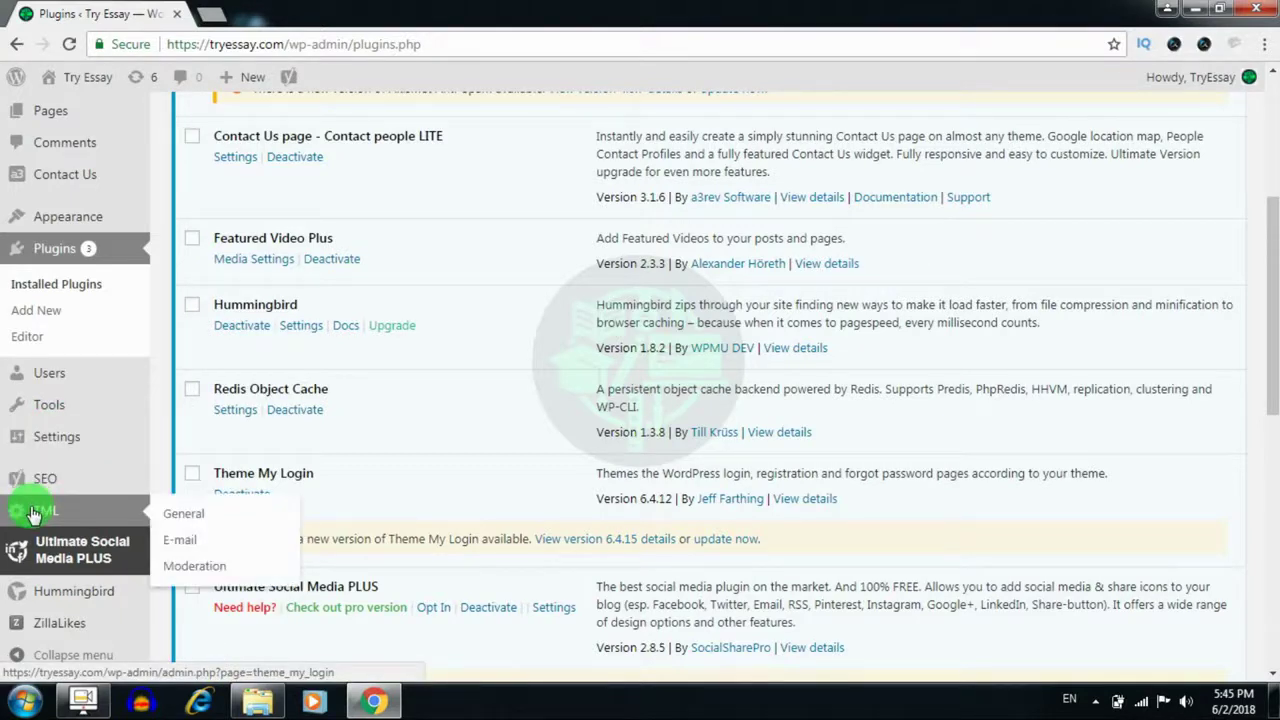
On TML General settings, enable the theme-my-login.css stylesheet
{"action": "left_click", "coordinate": [33, 514]}
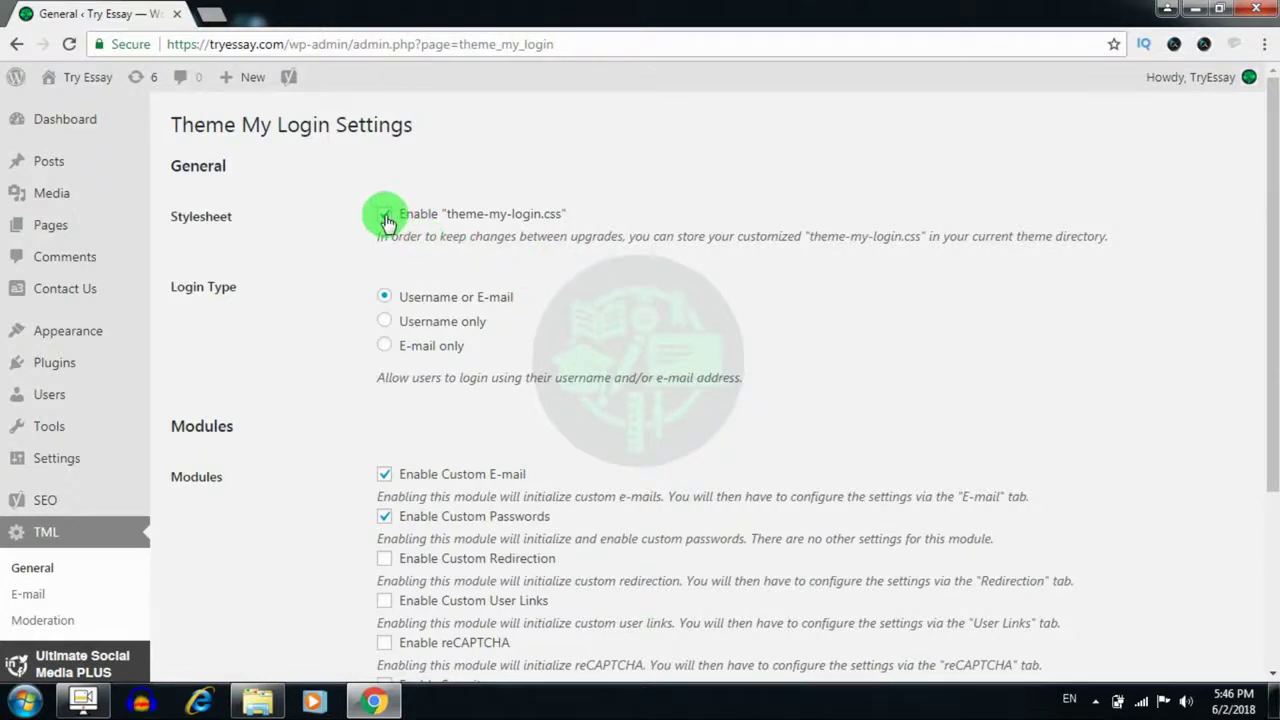
{"action": "left_click", "coordinate": [386, 218]}
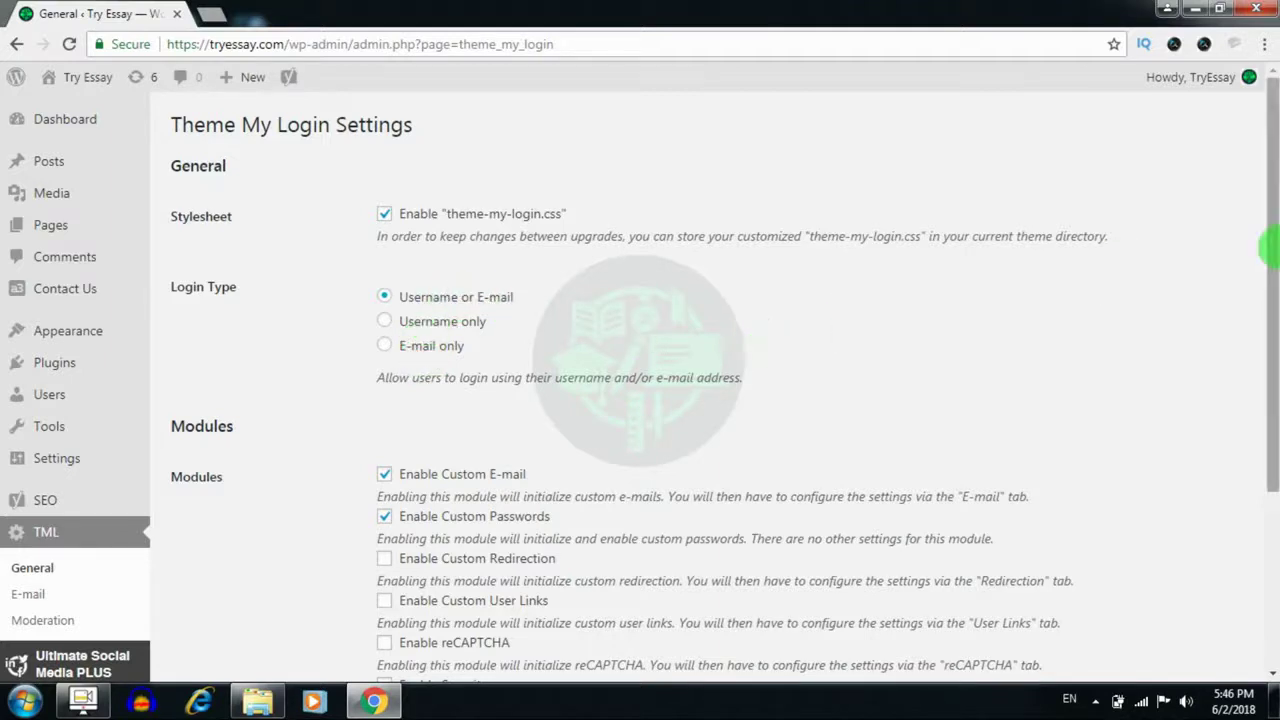
{"action": "left_click_drag", "start_coordinate": [1270, 245], "coordinate": [1268, 365]}
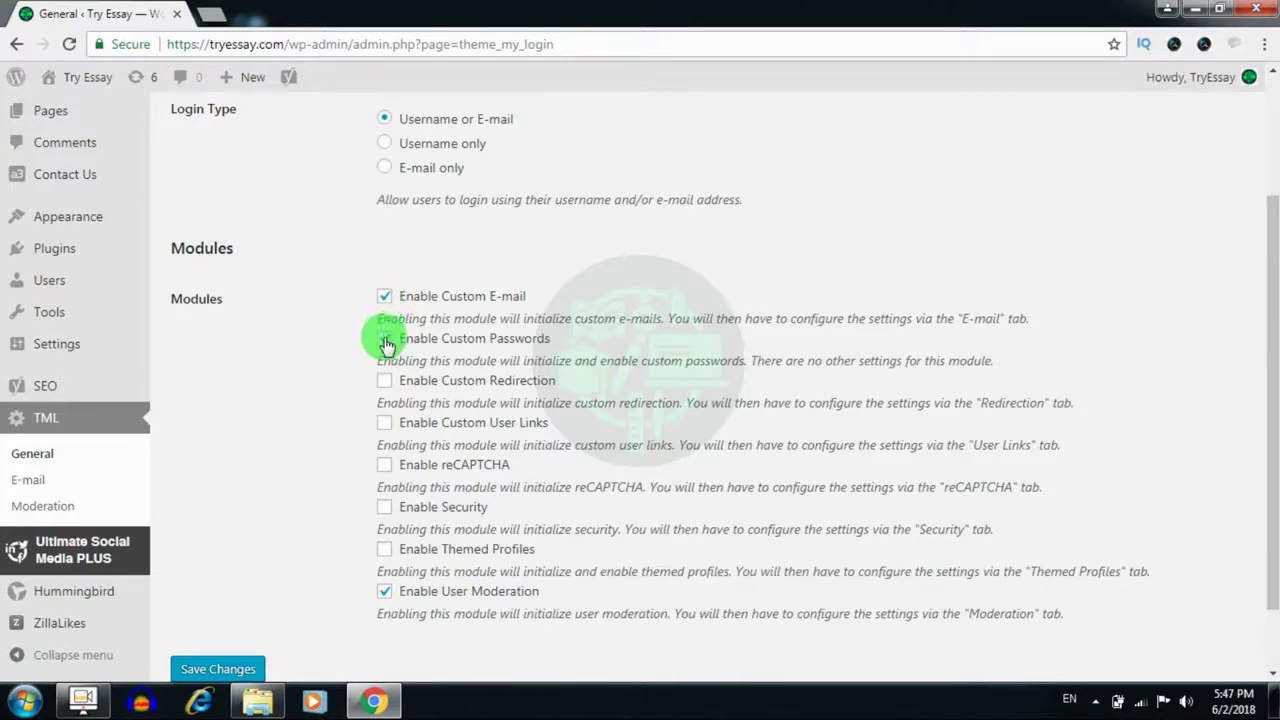
Enable the Custom Passwords and User Moderation modules in Theme My Login
{"action": "left_click", "coordinate": [385, 342]}
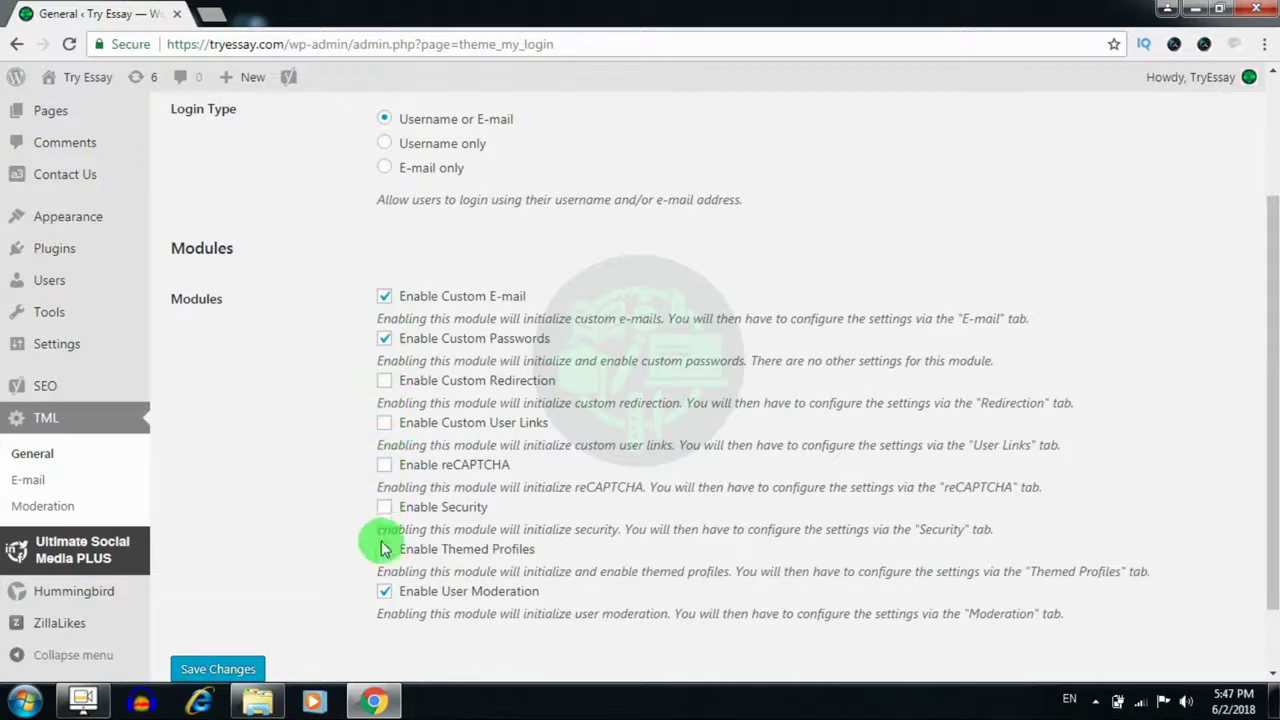
{"action": "left_click", "coordinate": [385, 592]}
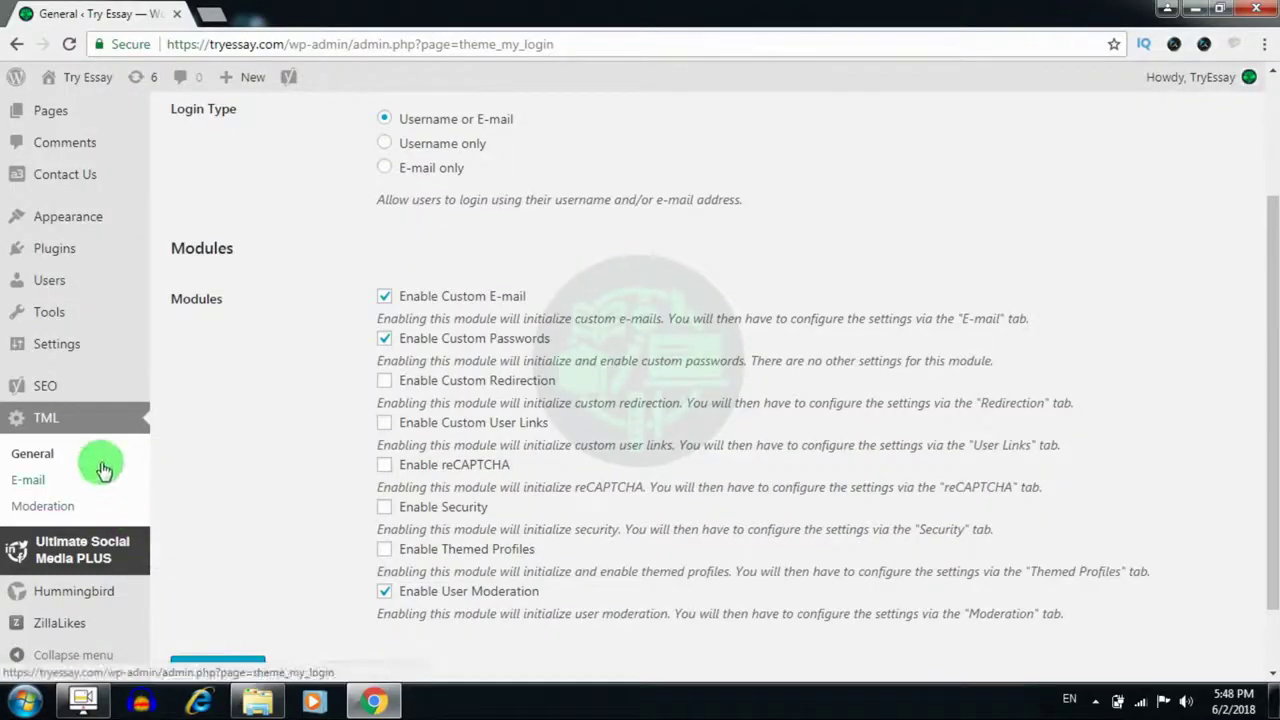
Go to TML > E-mail to show the Custom E-mail Settings page
{"action": "left_click", "coordinate": [86, 423]}
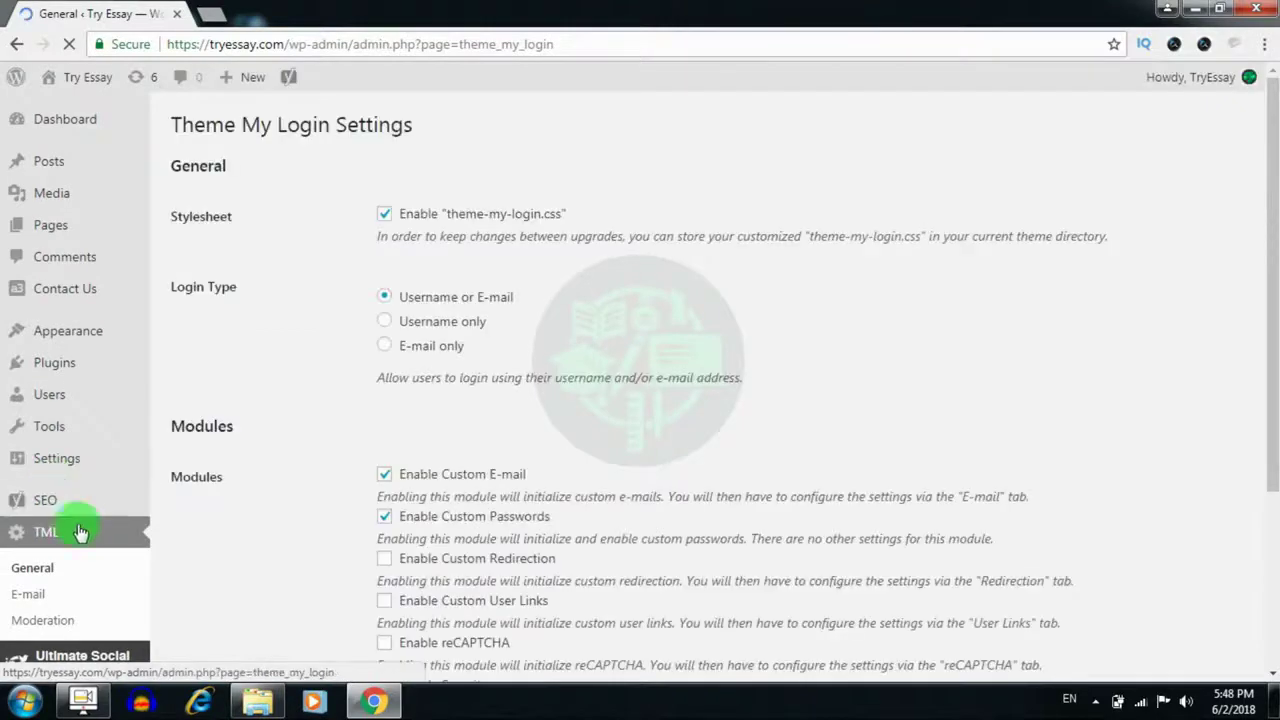
{"action": "left_click", "coordinate": [39, 602]}
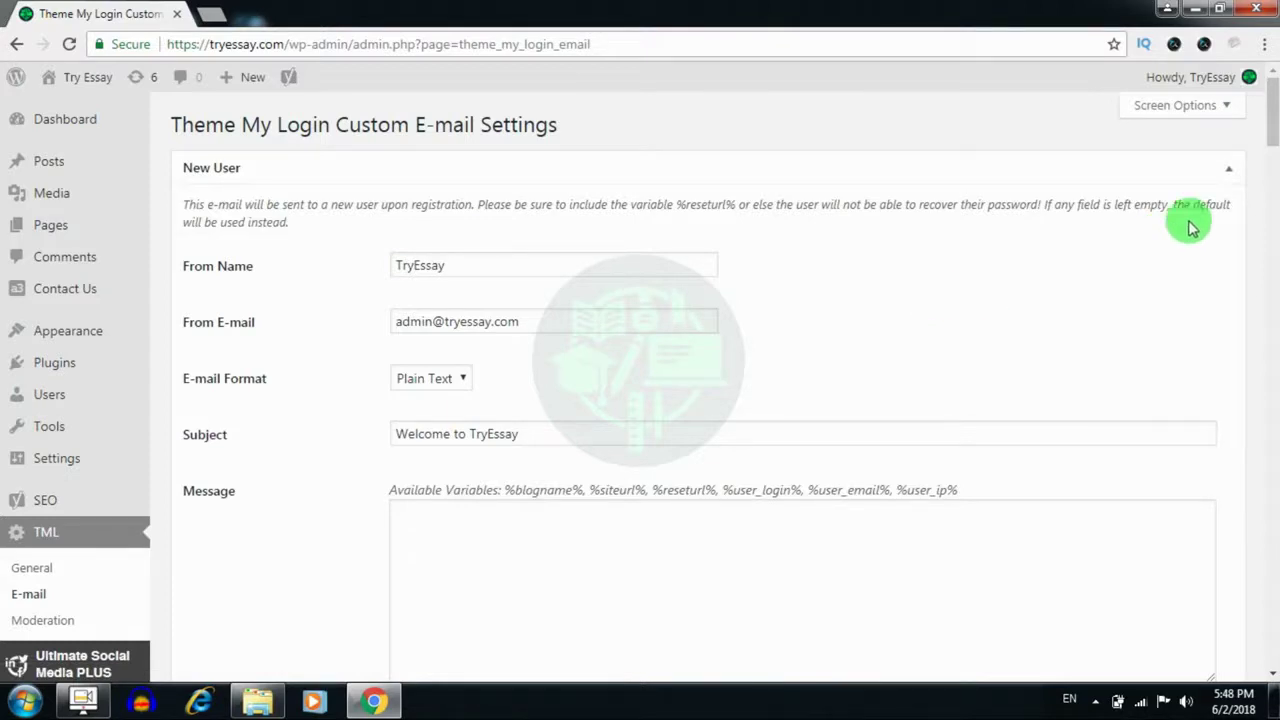
Scroll through the TML e-mail templates and click into the New User message box
{"action": "scroll", "coordinate": [1250, 110], "scroll_direction": "down", "scroll_amount": 1}
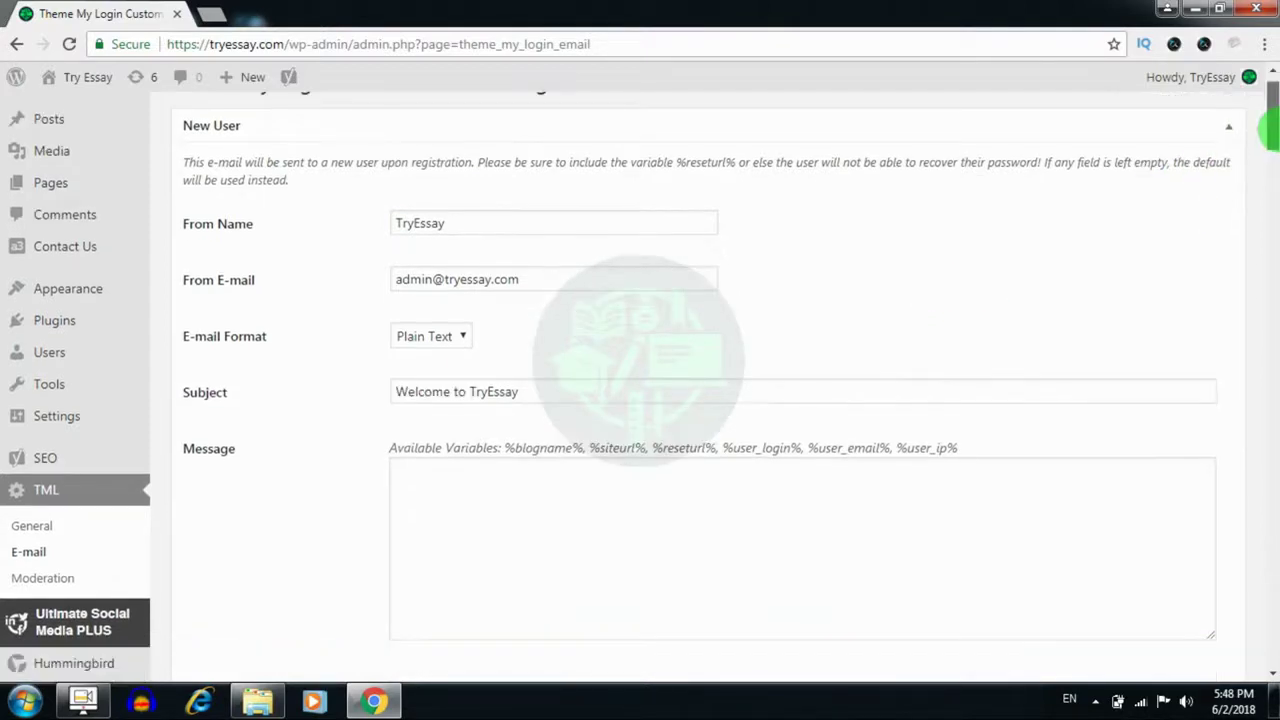
{"action": "scroll", "coordinate": [1250, 110], "scroll_direction": "up", "scroll_amount": 1}
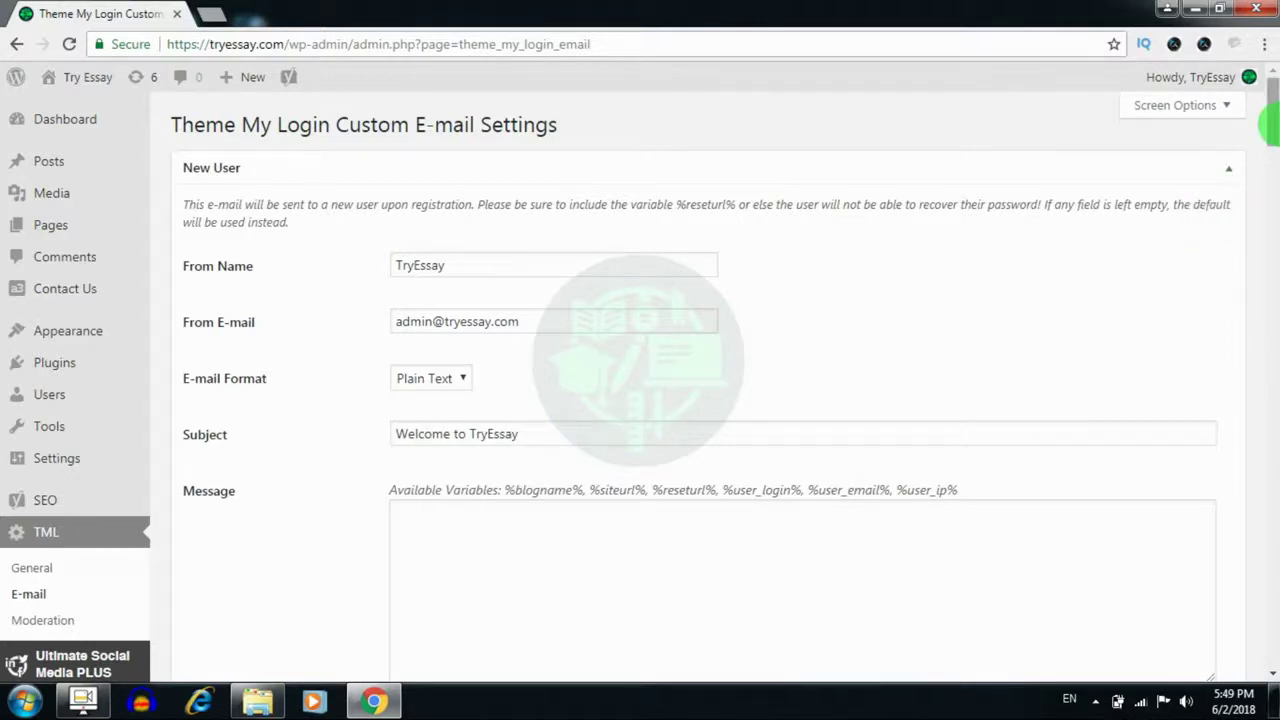
{"action": "left_click_drag", "start_coordinate": [1271, 121], "coordinate": [1270, 272]}
{"action": "left_click", "coordinate": [843, 449]}
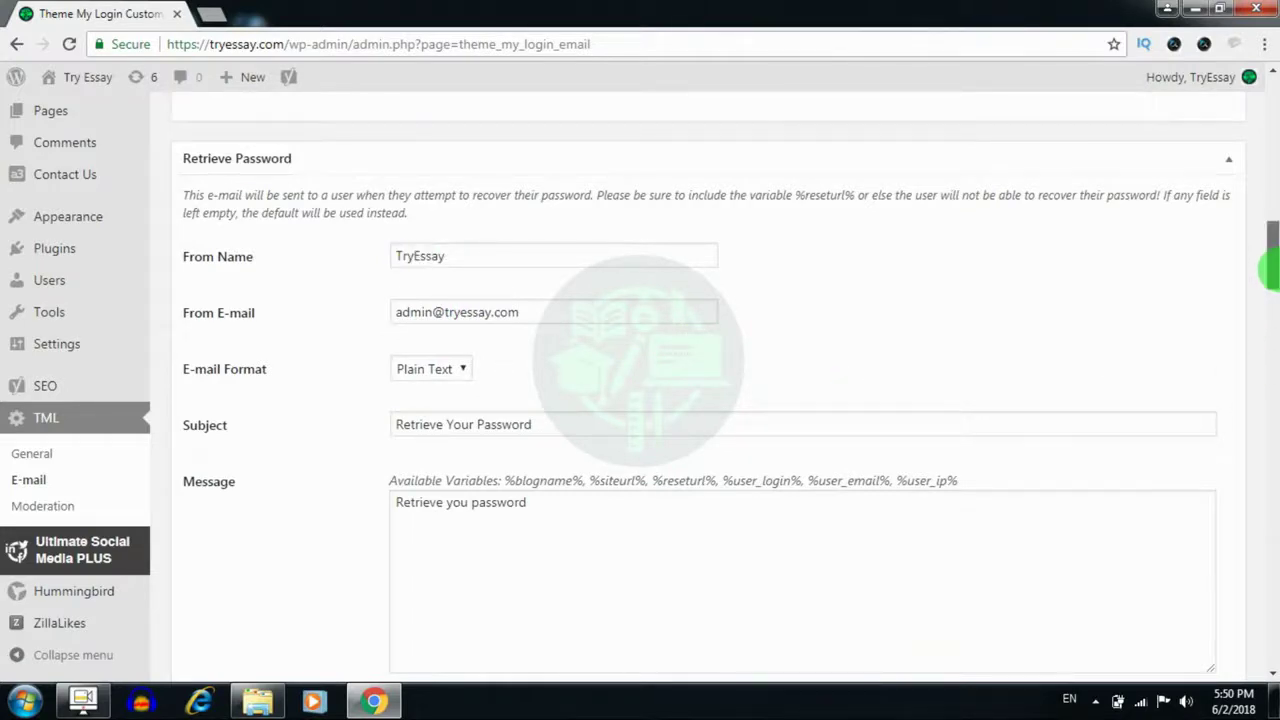
{"action": "left_click_drag", "start_coordinate": [1269, 266], "coordinate": [1268, 294]}
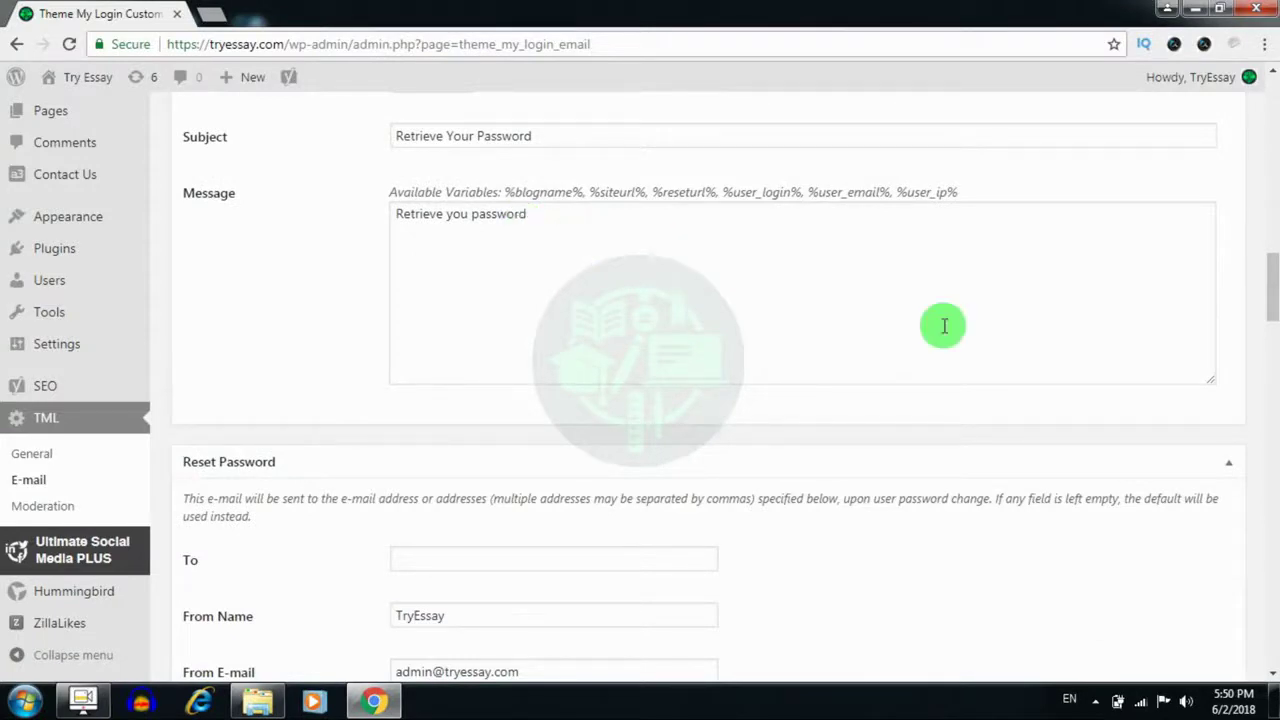
{"action": "left_click", "coordinate": [1270, 297]}
{"action": "left_click_drag", "start_coordinate": [1270, 297], "coordinate": [1270, 322]}
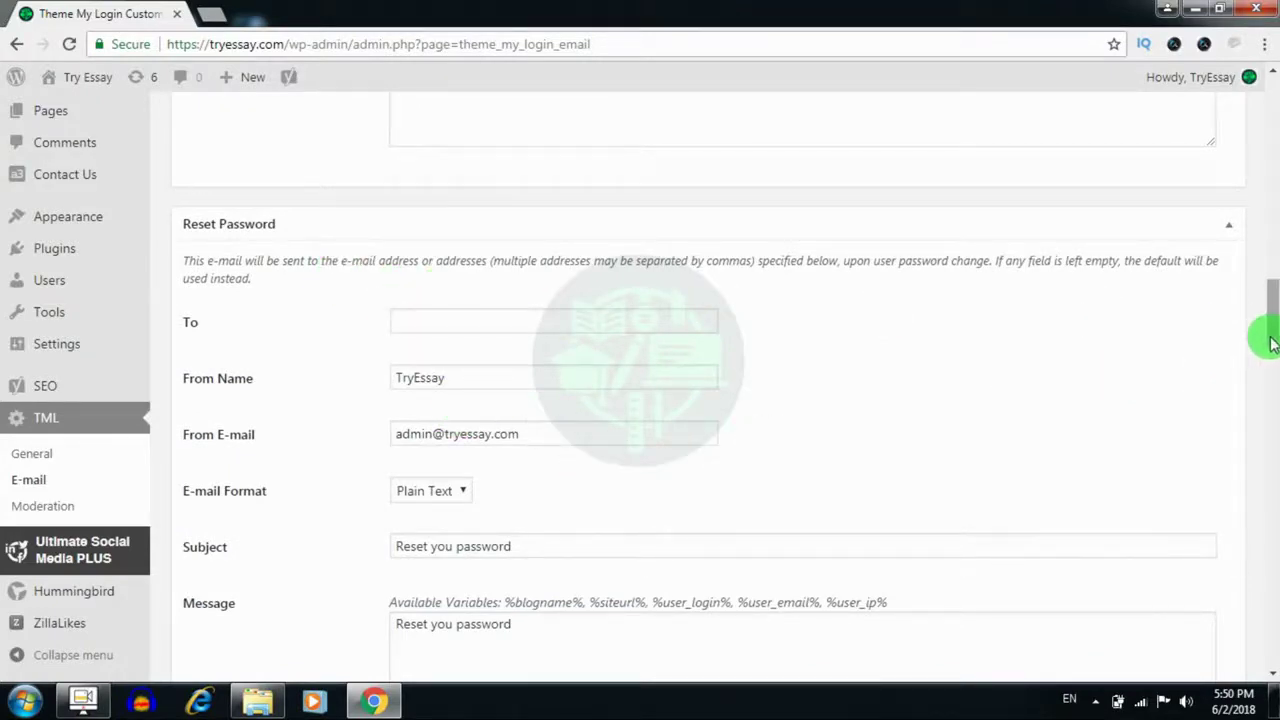
{"action": "left_click_drag", "start_coordinate": [1266, 334], "coordinate": [1266, 417]}
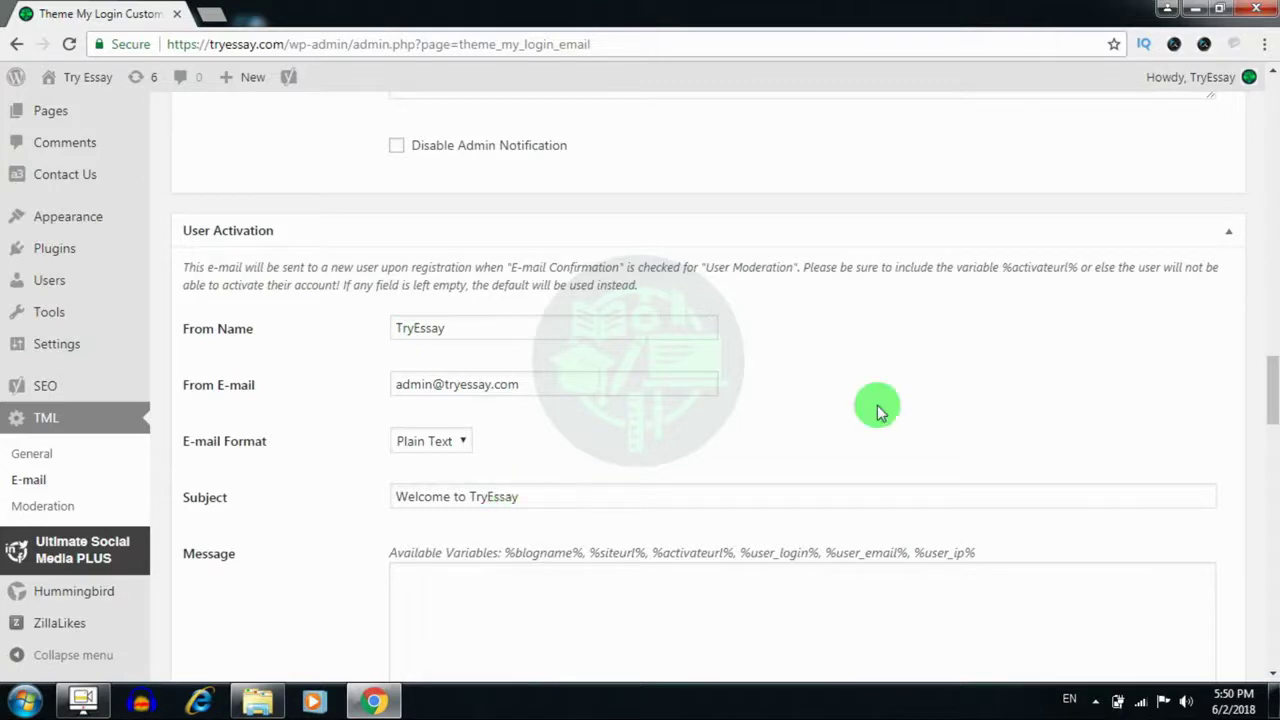
{"action": "left_click_drag", "start_coordinate": [1268, 372], "coordinate": [1266, 434]}
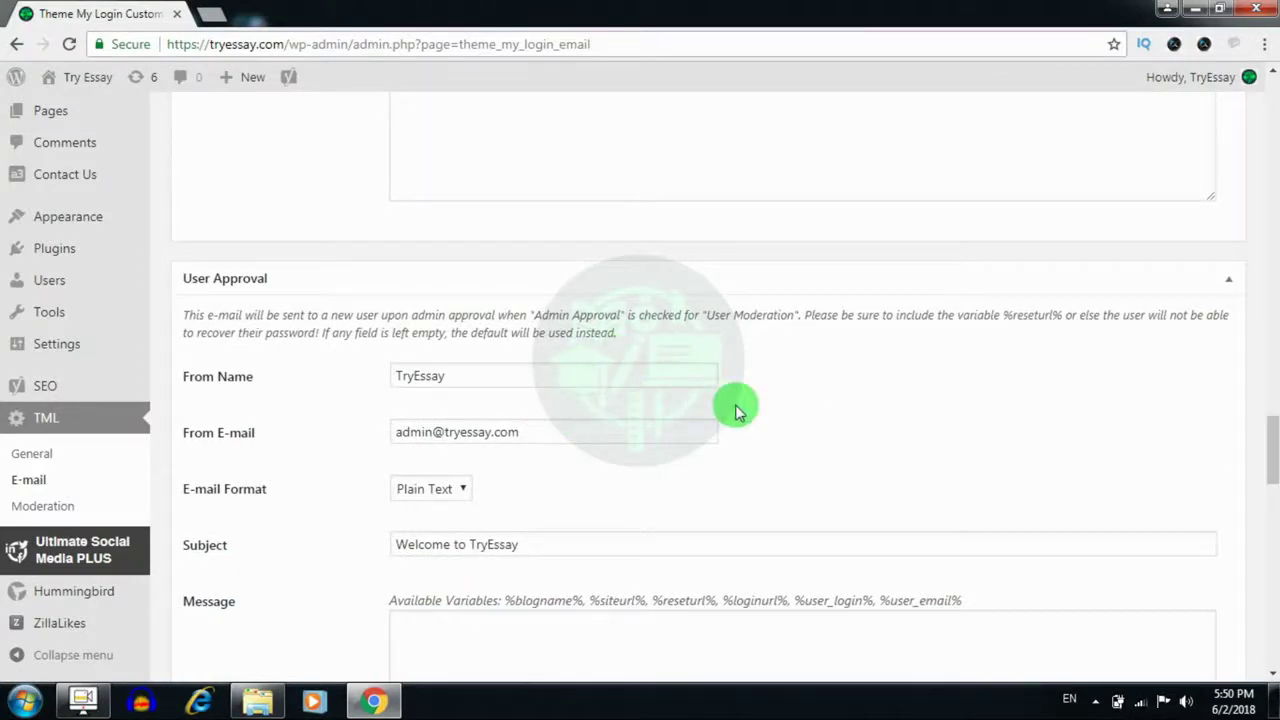
{"action": "left_click_drag", "start_coordinate": [1268, 450], "coordinate": [1274, 652]}
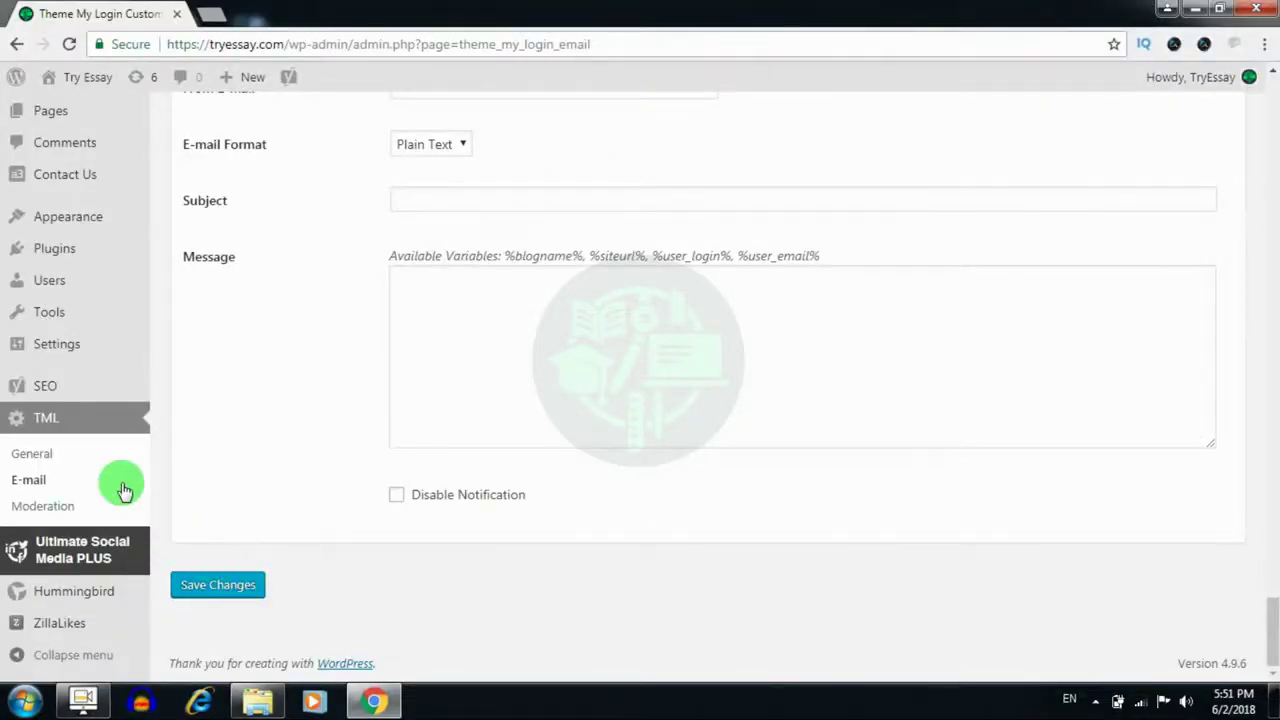
{"action": "left_click", "coordinate": [44, 507]}
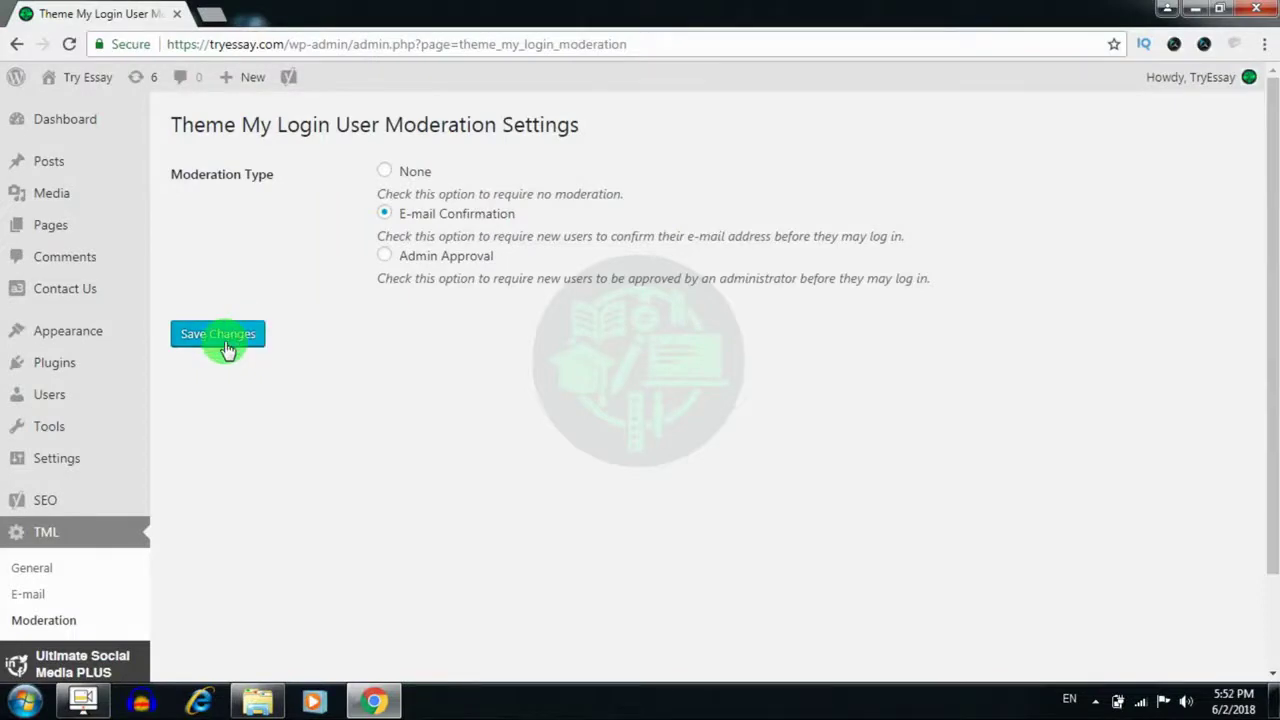
Open a new Chrome tab showing the Google start page
{"action": "left_click", "coordinate": [211, 15]}
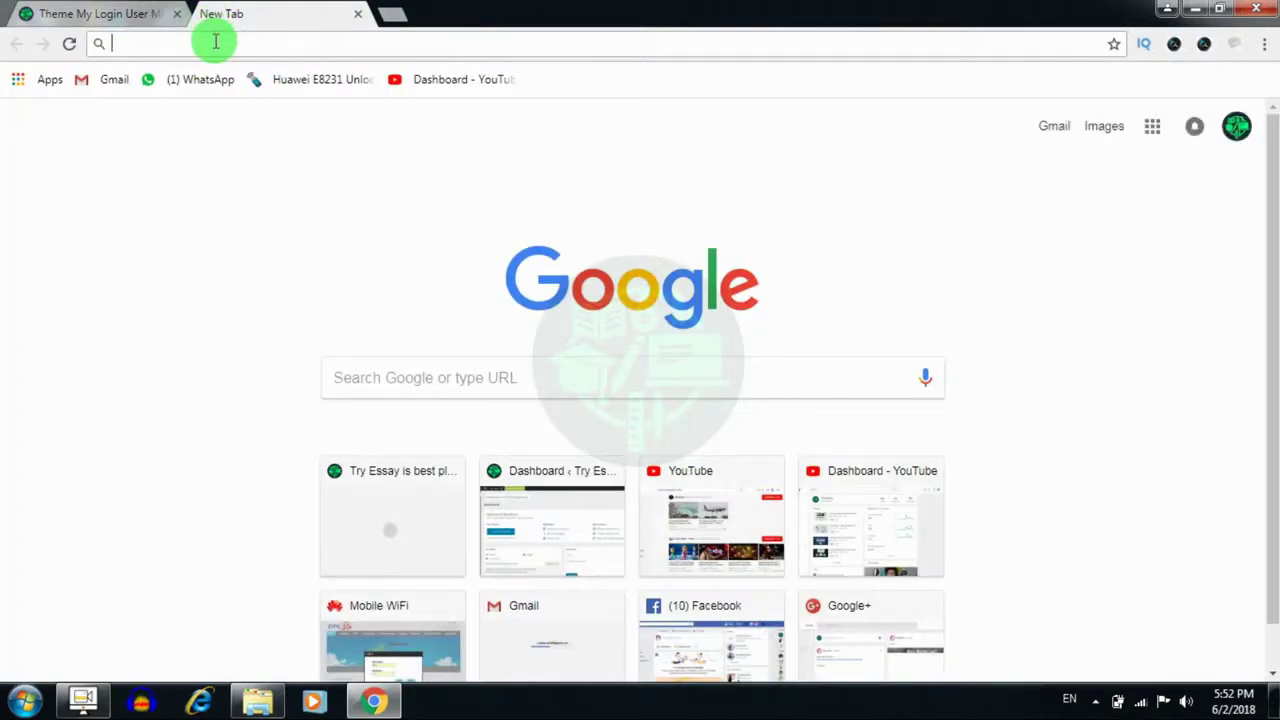
Load tryessay.com in a new tab, view its Register form, then go back to the User Moderation tab
{"action": "type", "text": "w"}
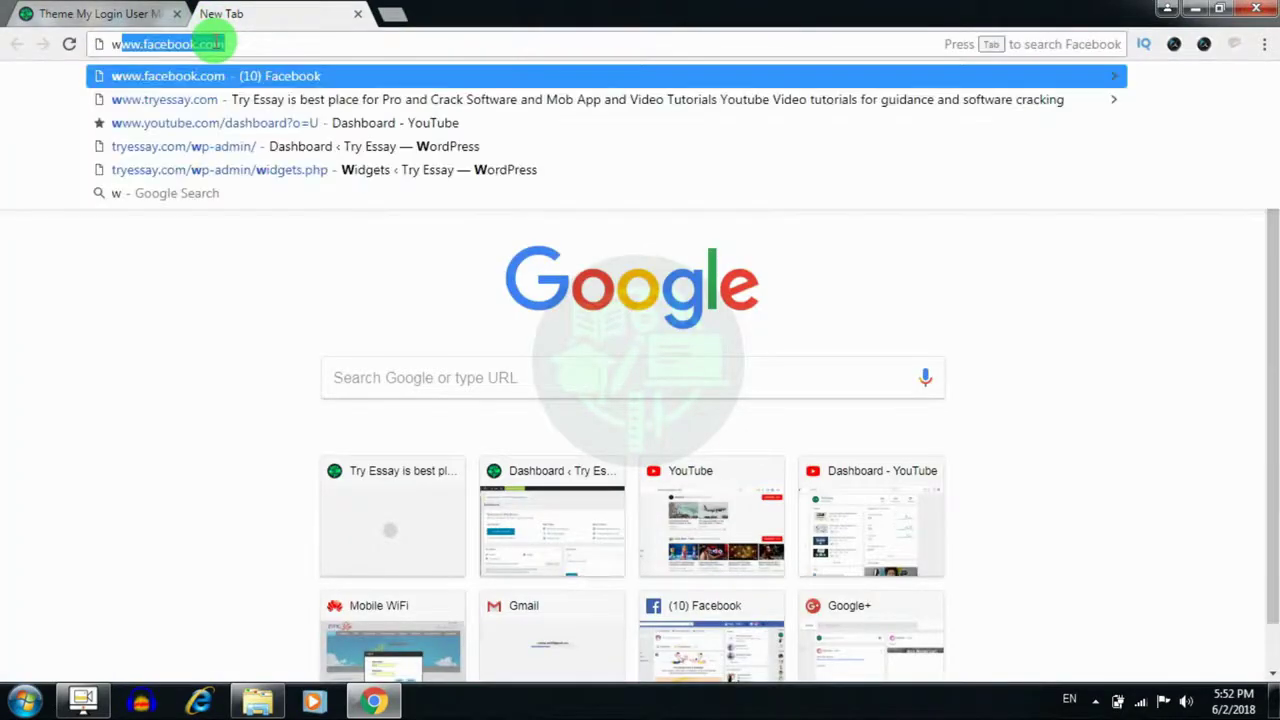
{"action": "key", "text": "BackSpace"}
{"action": "key", "text": "BackSpace"}
{"action": "type", "text": "gtr"}
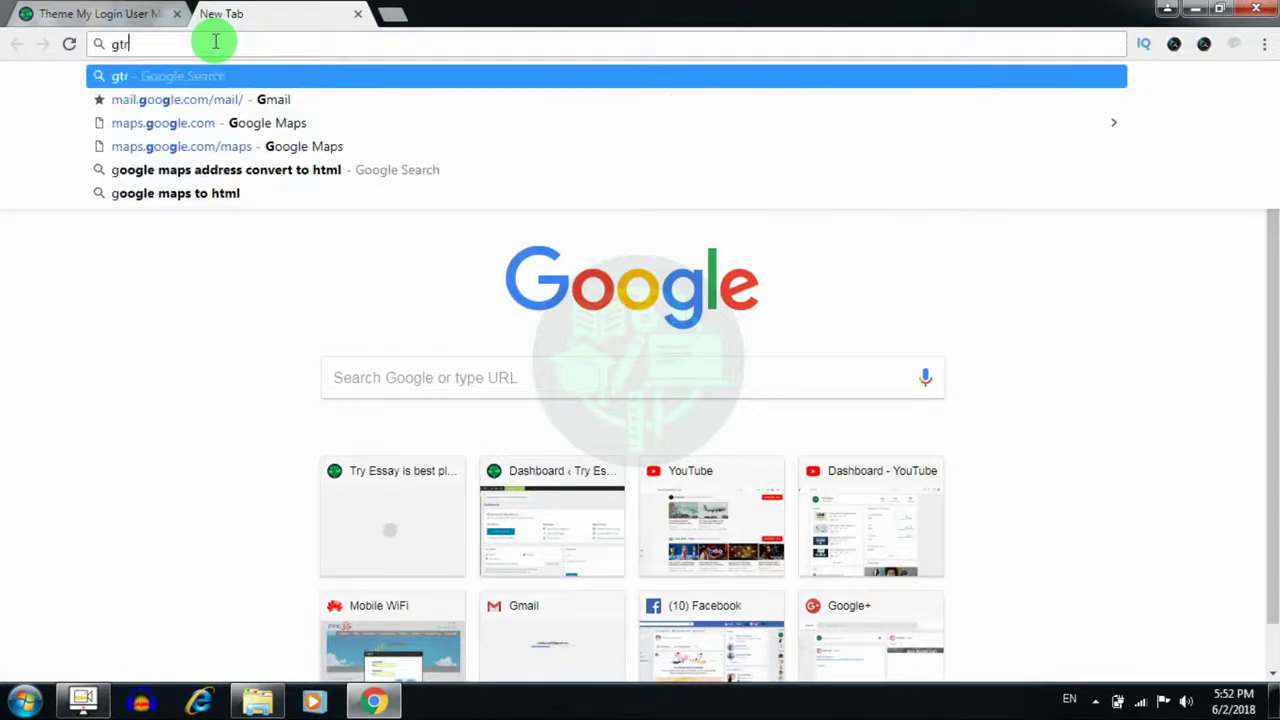
{"action": "key", "text": "BackSpace"}
{"action": "type", "text": "t"}
{"action": "key", "text": "Return"}
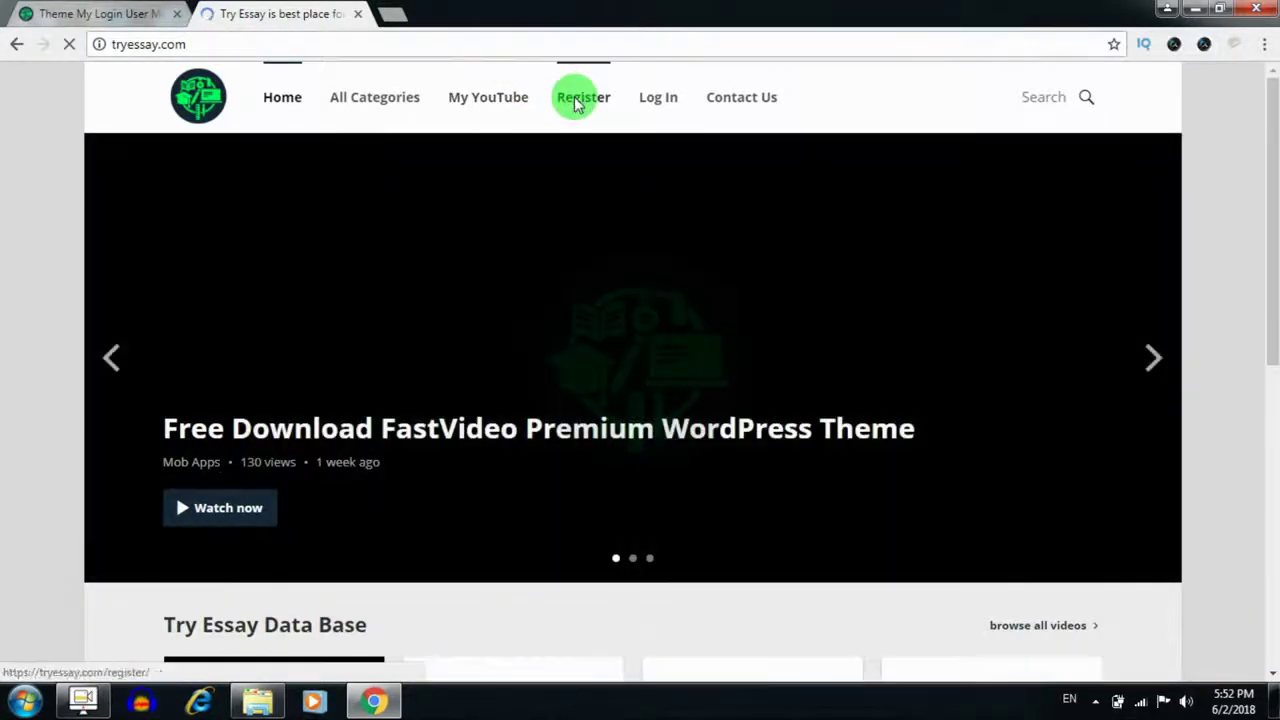
{"action": "left_click", "coordinate": [575, 104]}
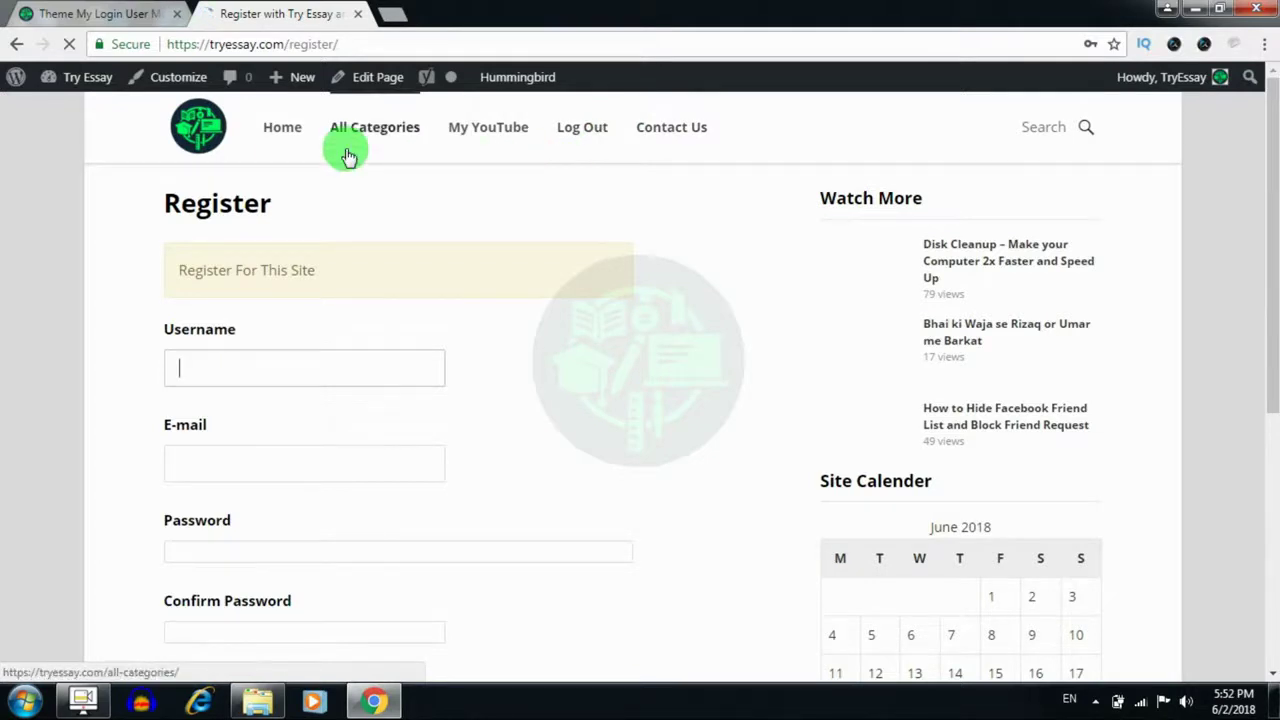
{"action": "left_click", "coordinate": [100, 18]}
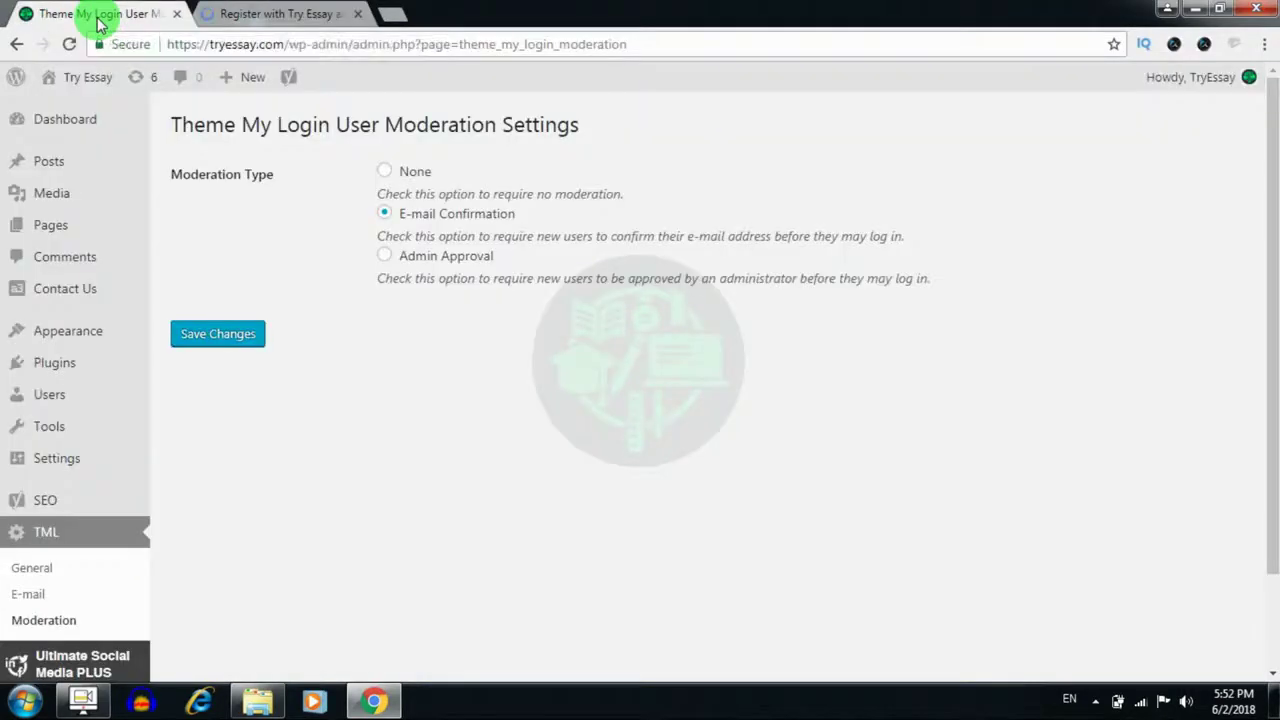
{"action": "mouse_move", "coordinate": [138, 201]}
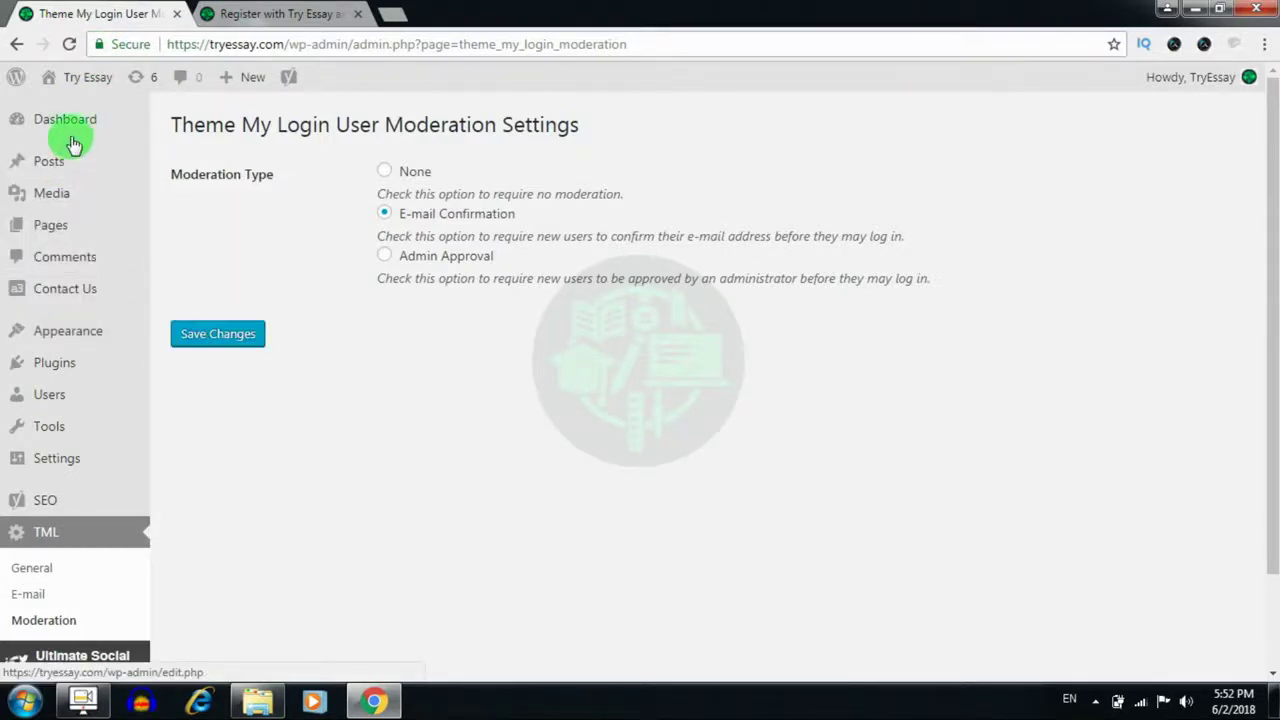
{"action": "mouse_move", "coordinate": [63, 340]}
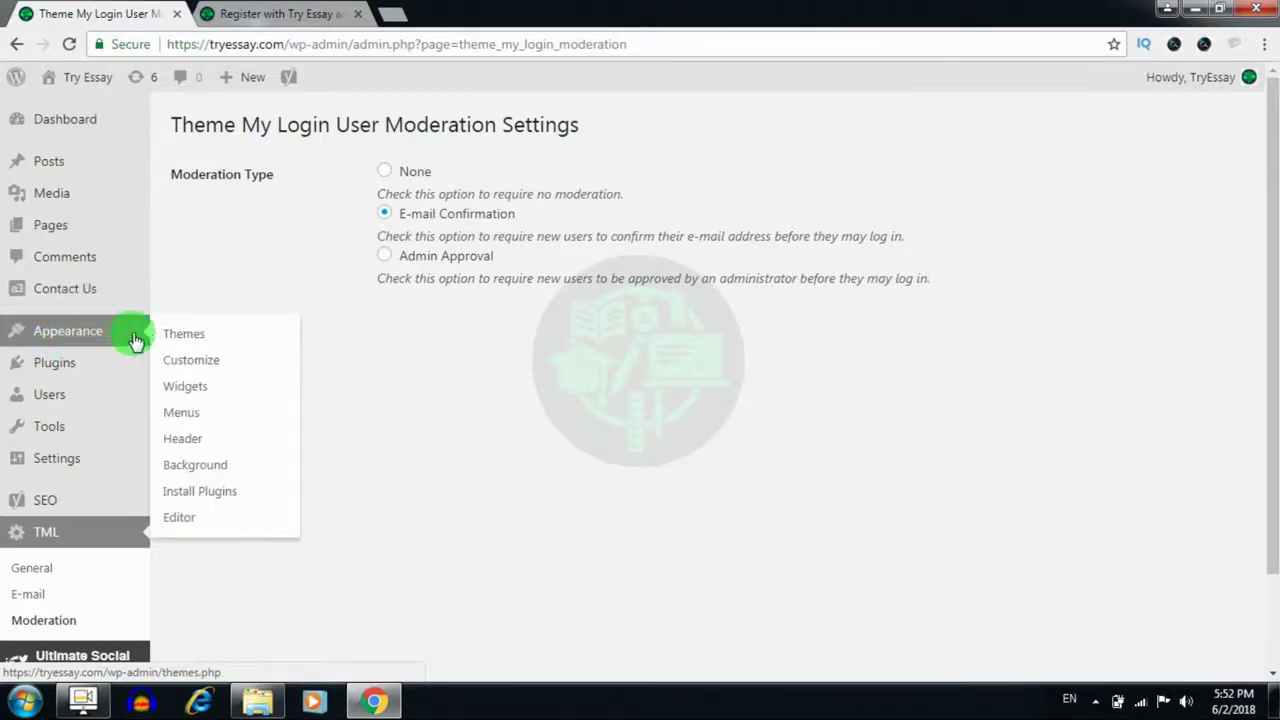
{"action": "left_click", "coordinate": [186, 420]}
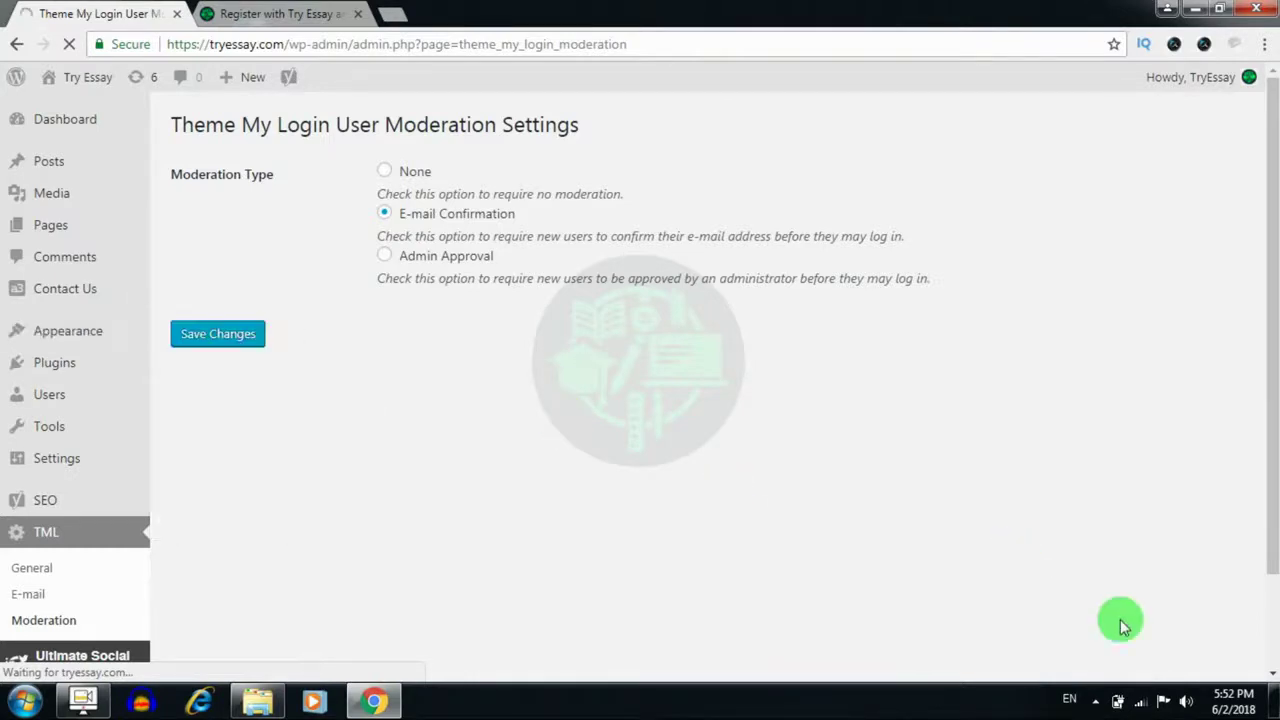
{"action": "left_click", "coordinate": [1140, 702]}
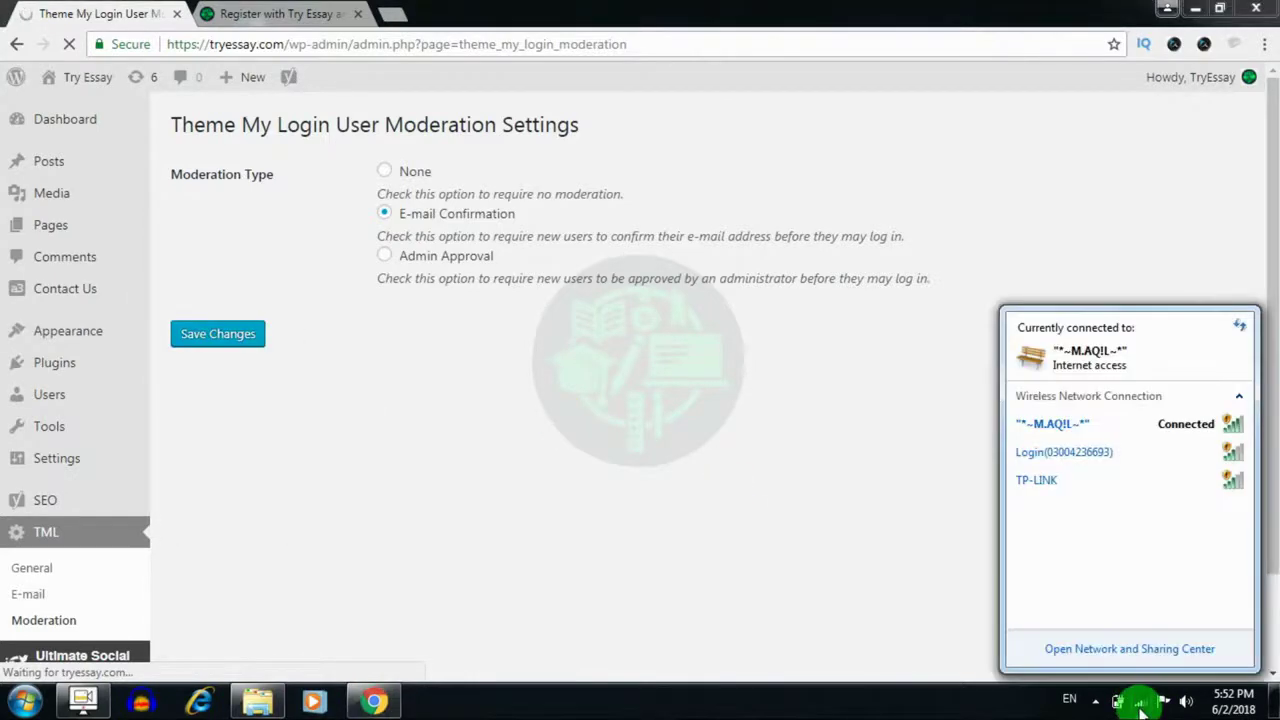
Close the network list and bring up the available wireless networks again
{"action": "left_click", "coordinate": [523, 549]}
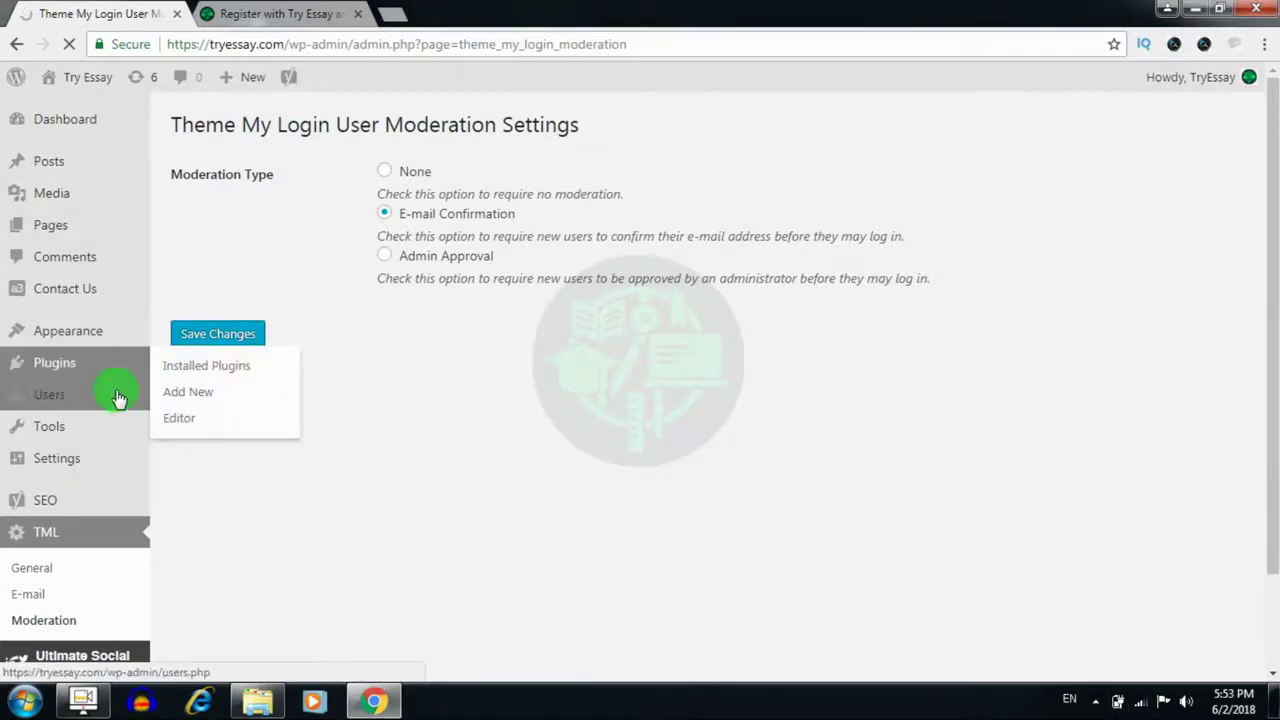
{"action": "mouse_move", "coordinate": [90, 472]}
{"action": "mouse_move", "coordinate": [103, 378]}
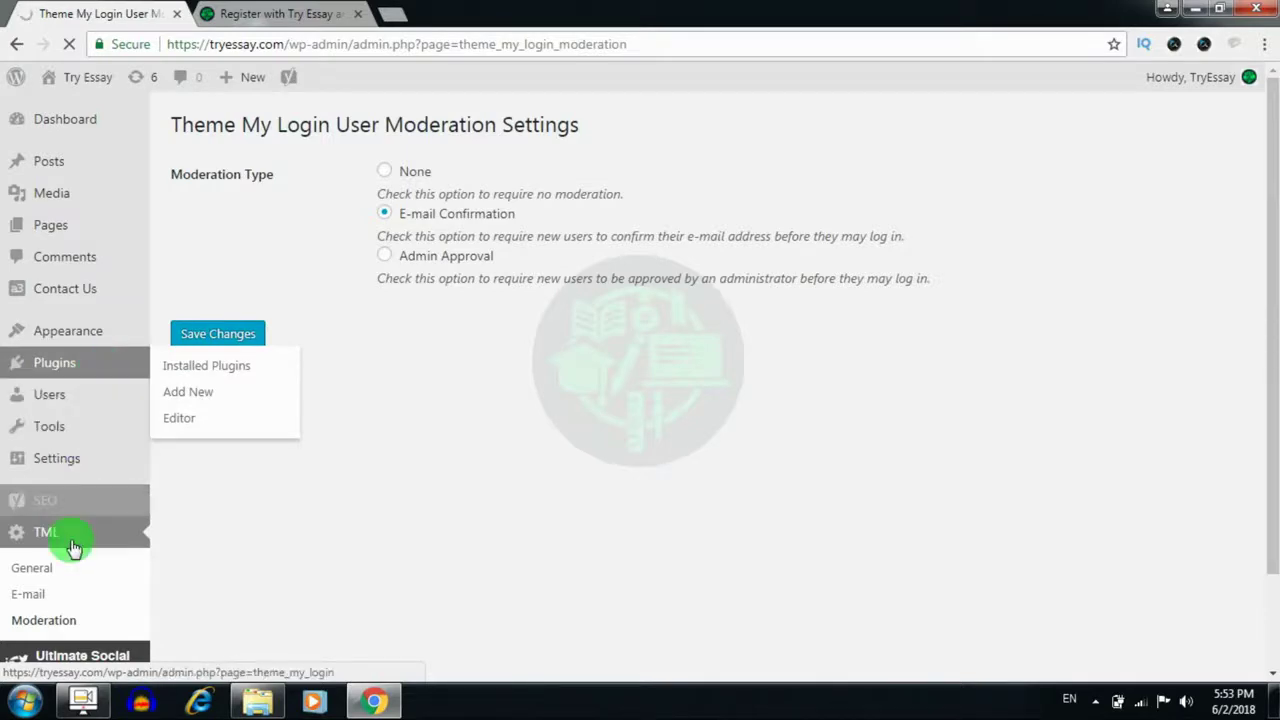
{"action": "mouse_move", "coordinate": [84, 510]}
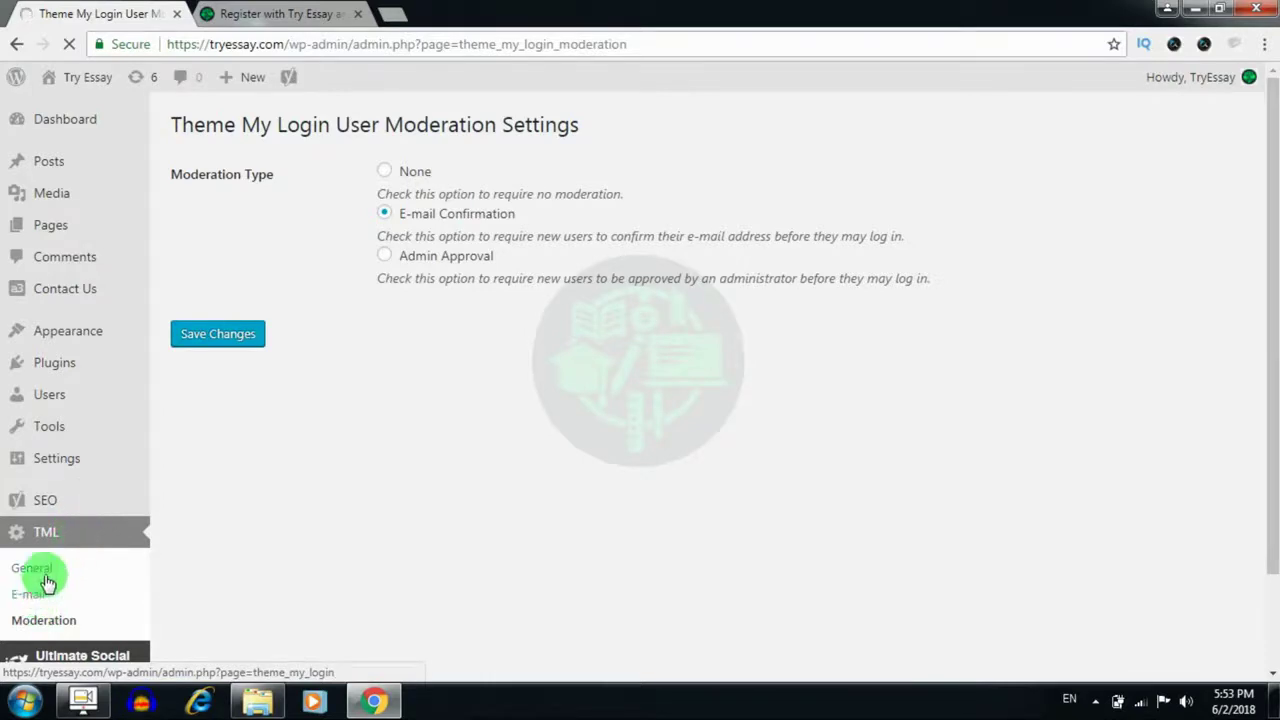
{"action": "mouse_move", "coordinate": [70, 397]}
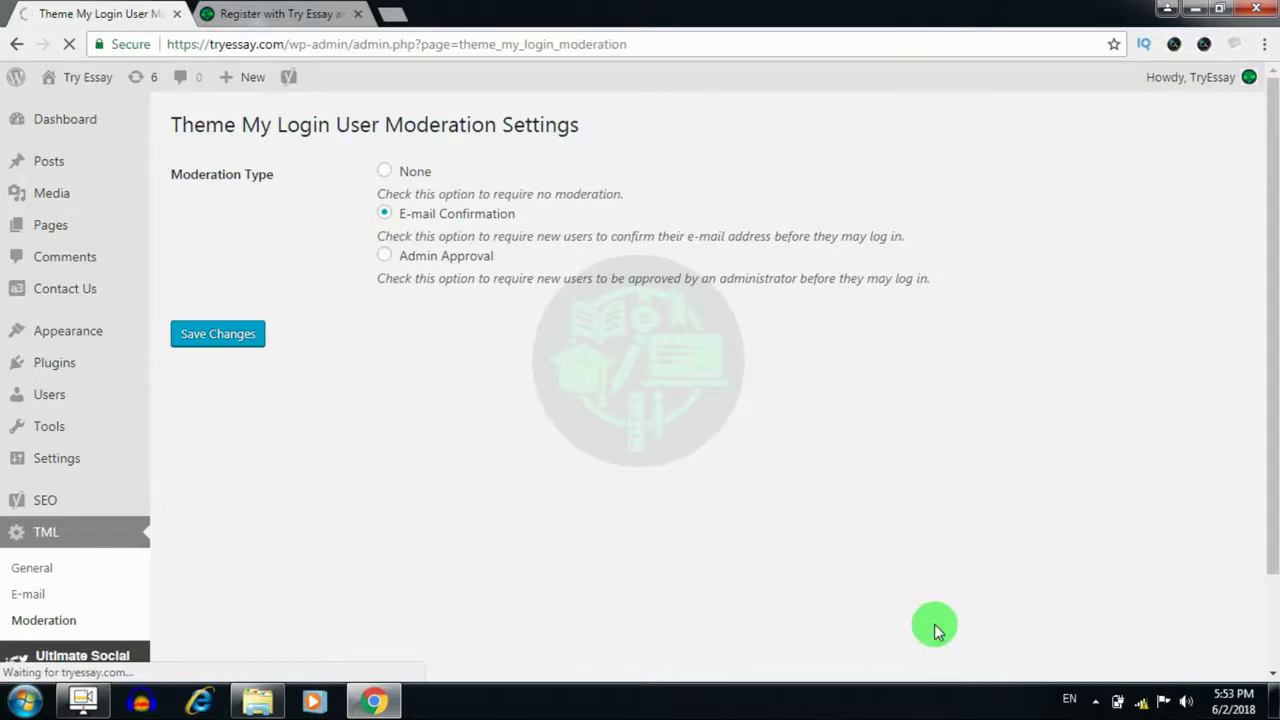
{"action": "left_click", "coordinate": [1141, 702]}
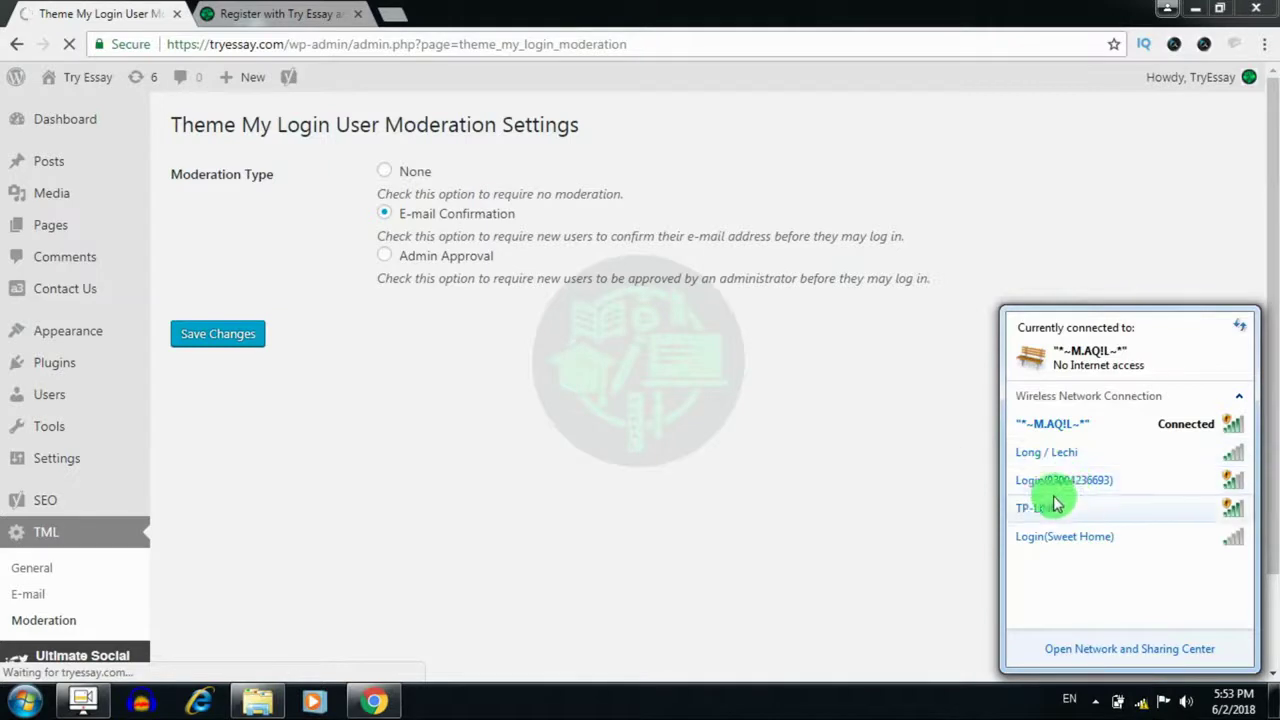
Connect to the TP-LINK network, confirm it's connected, and reload the Menus page
{"action": "mouse_move", "coordinate": [1019, 444]}
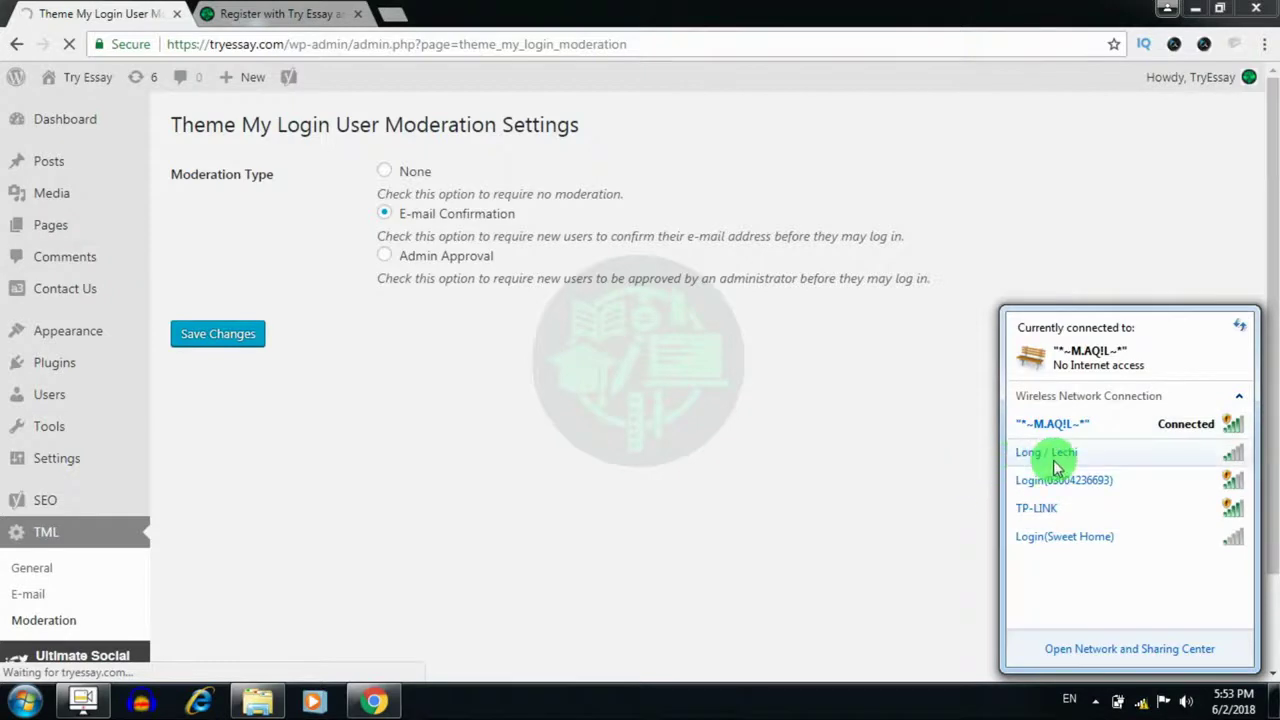
{"action": "mouse_move", "coordinate": [1098, 516]}
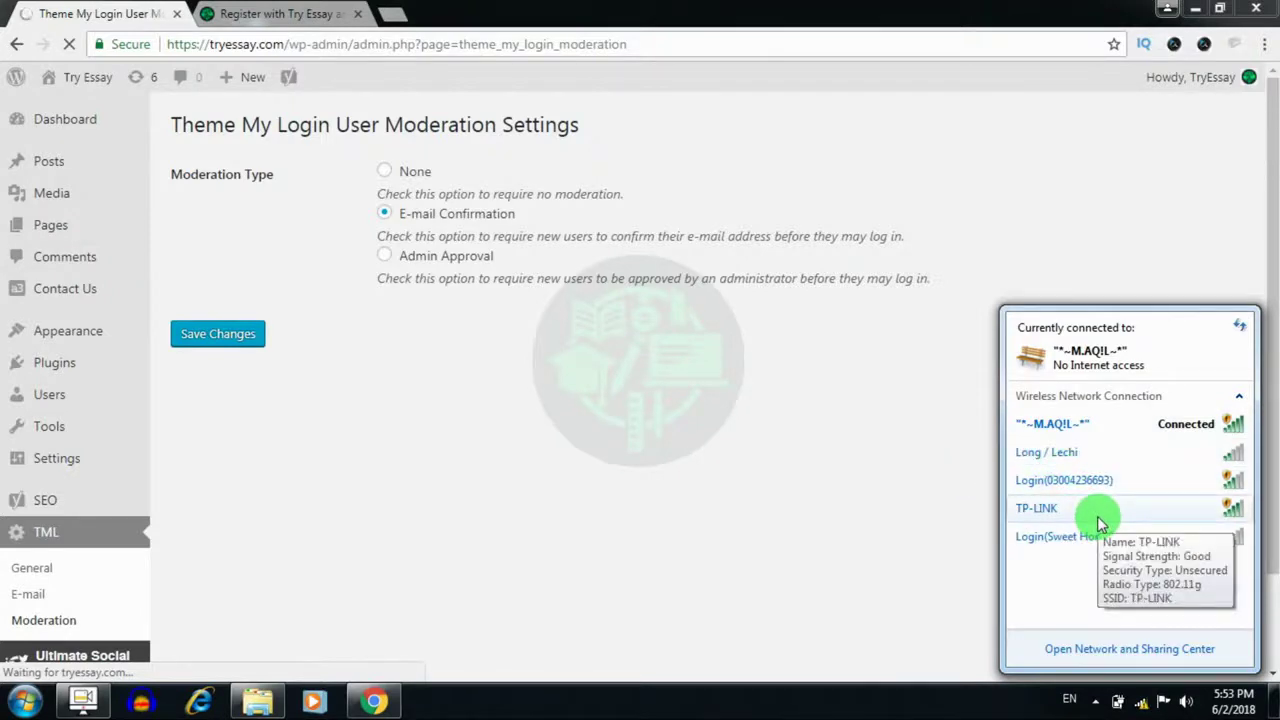
{"action": "left_click", "coordinate": [1098, 520]}
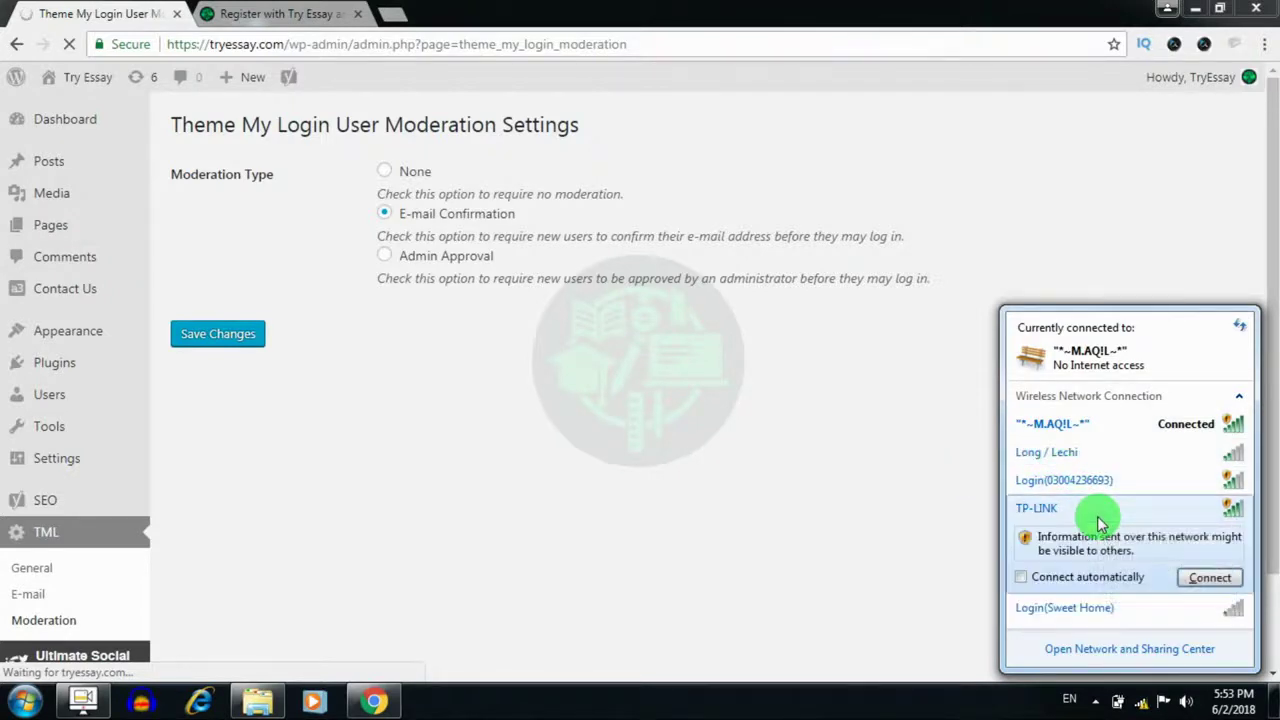
{"action": "left_click", "coordinate": [1199, 580]}
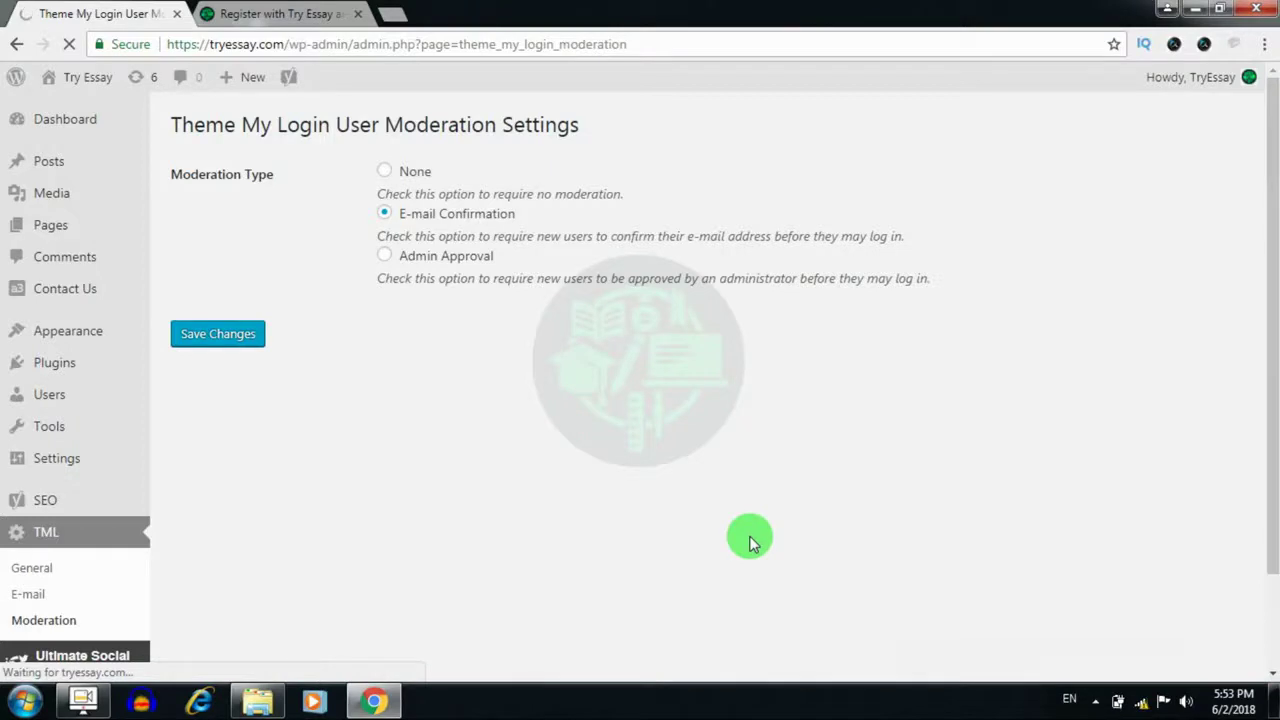
{"action": "left_click", "coordinate": [1138, 703]}
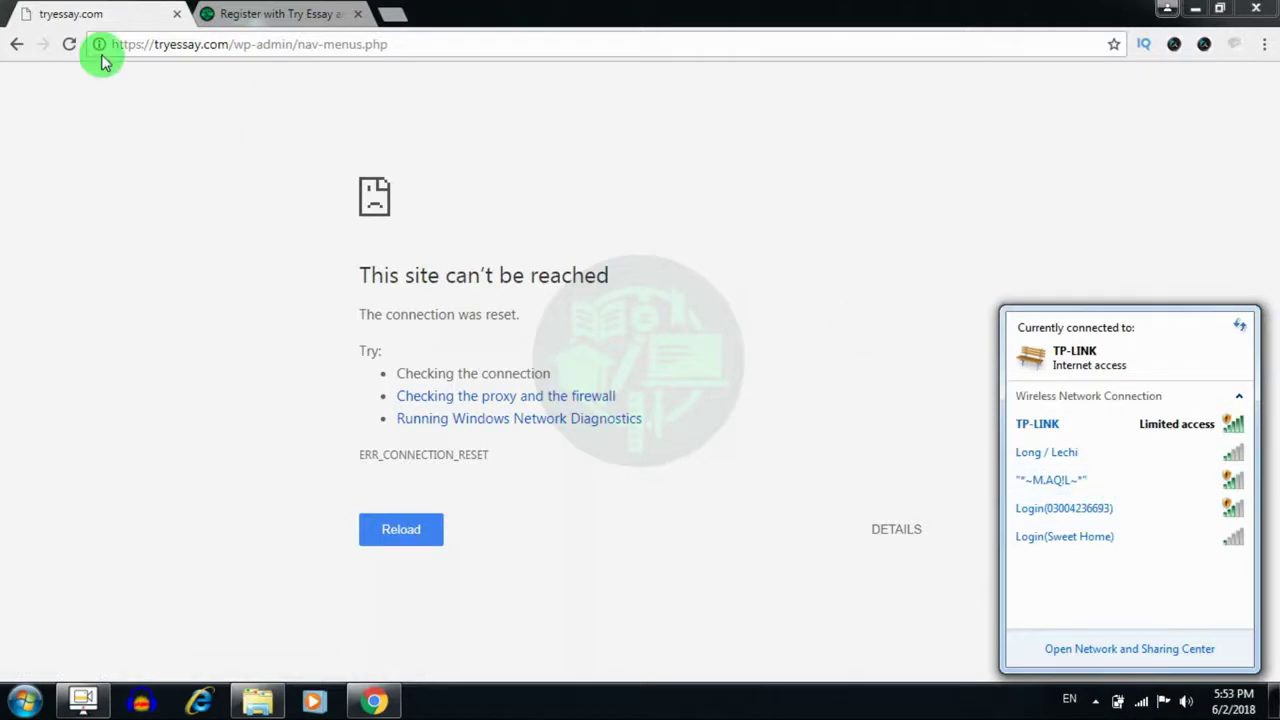
{"action": "left_click", "coordinate": [67, 46]}
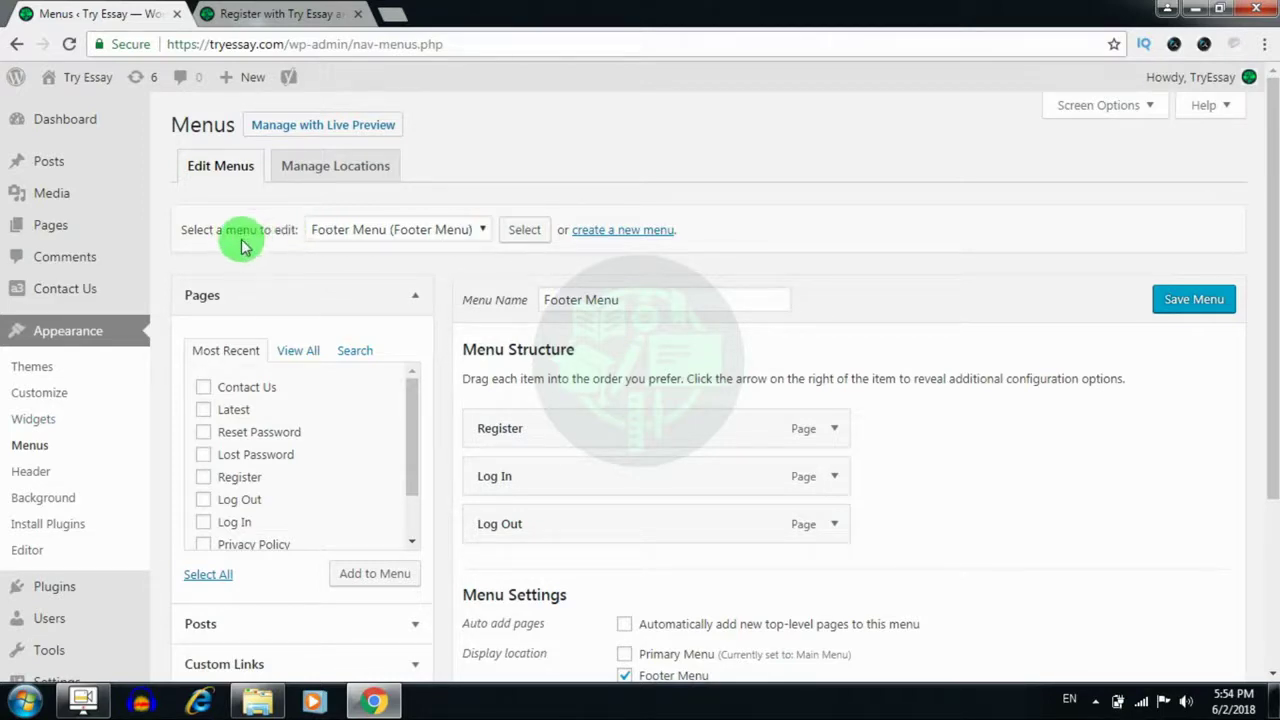
Load the Main Menu (Primary Menu) into the menu editor
{"action": "left_click", "coordinate": [407, 239]}
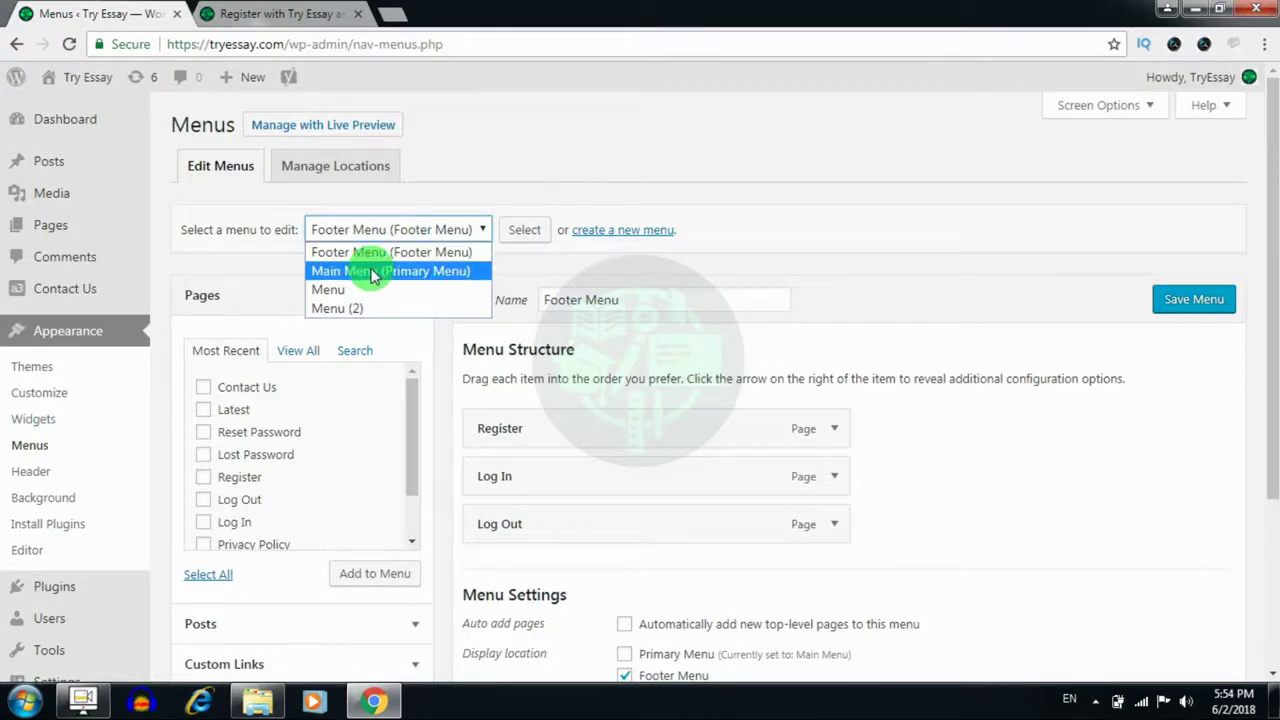
{"action": "left_click", "coordinate": [372, 272]}
{"action": "left_click", "coordinate": [512, 238]}
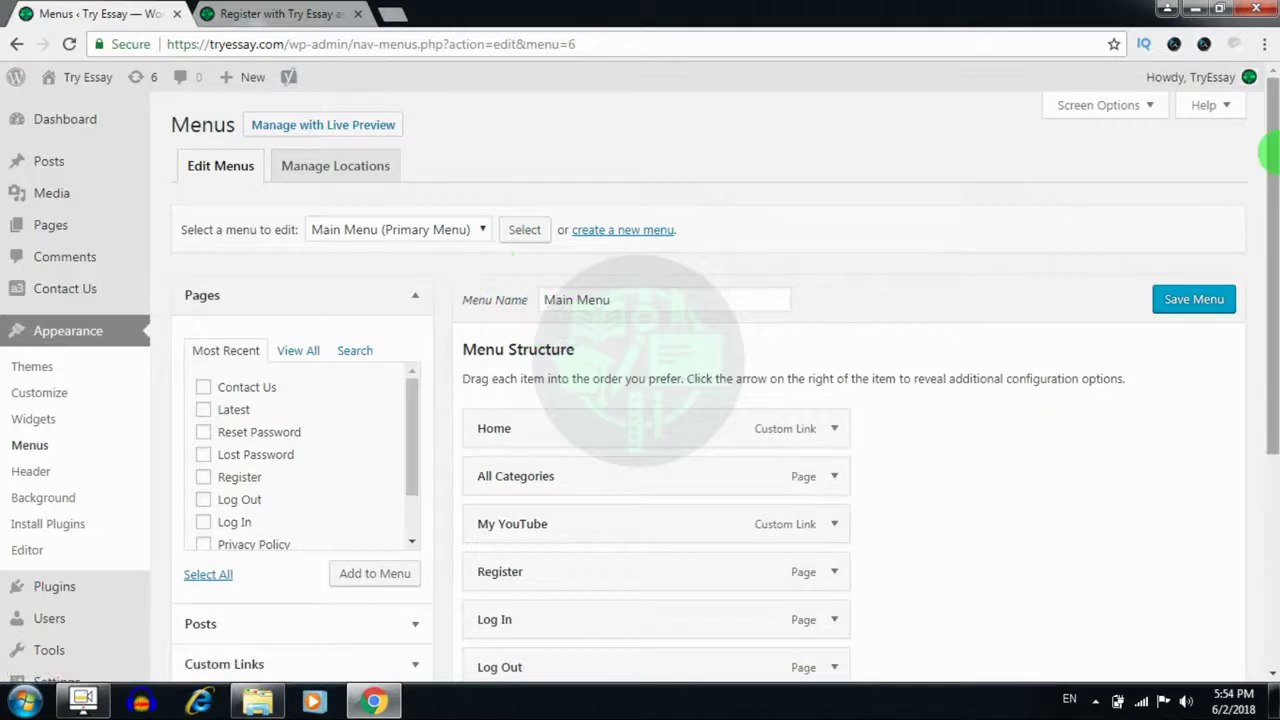
{"action": "left_click_drag", "start_coordinate": [1270, 150], "coordinate": [1270, 222]}
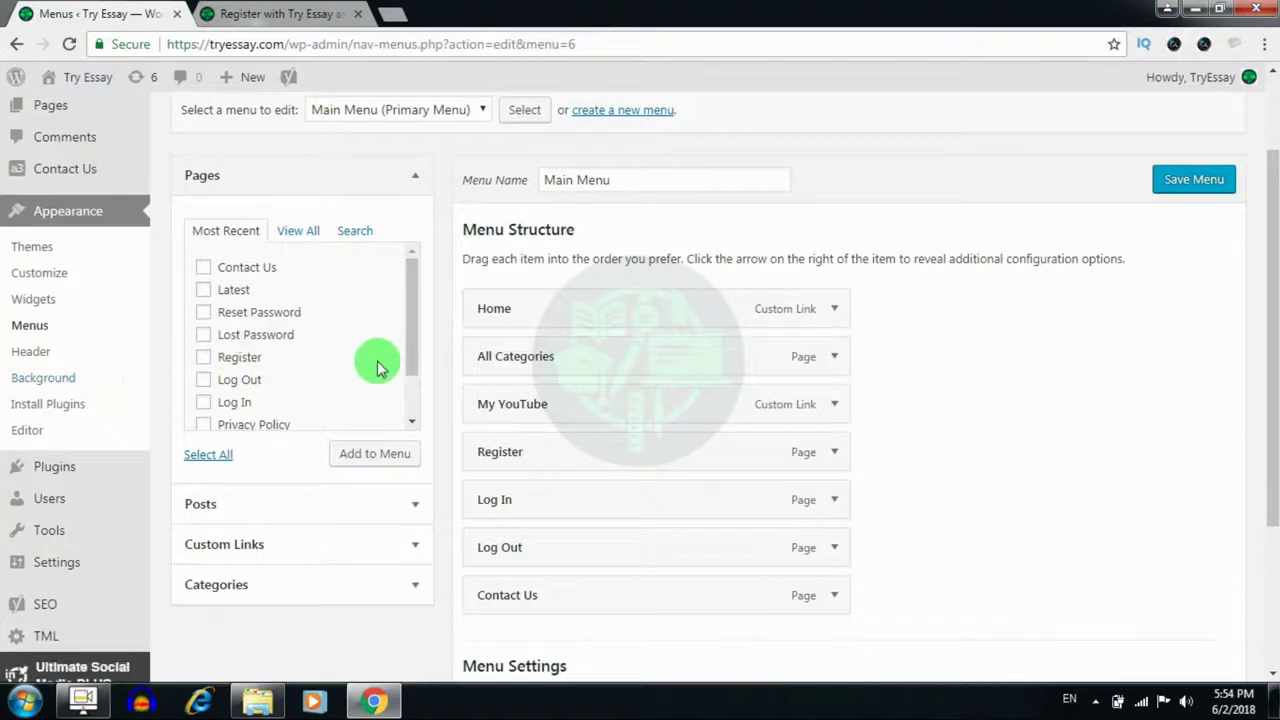
Adjust the Register, Log In and Log Out page items, then save the Main Menu
{"action": "left_click_drag", "start_coordinate": [408, 286], "coordinate": [409, 363]}
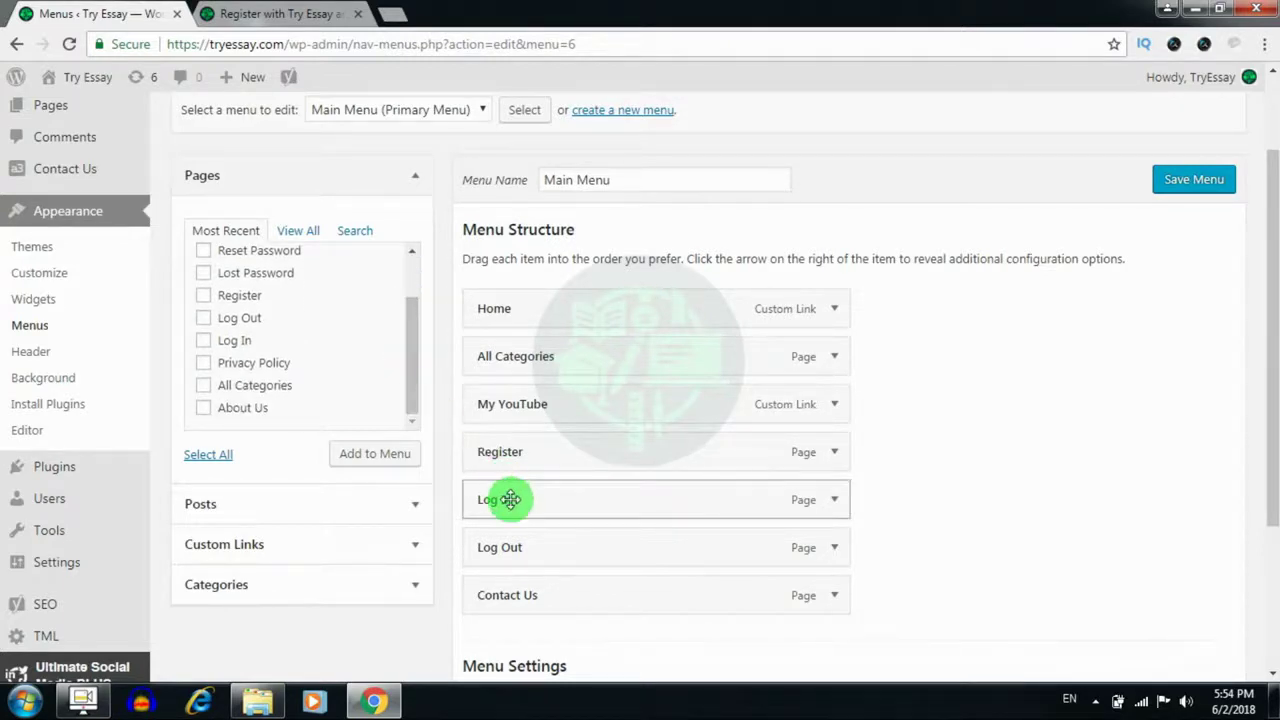
{"action": "left_click_drag", "start_coordinate": [508, 497], "coordinate": [560, 463]}
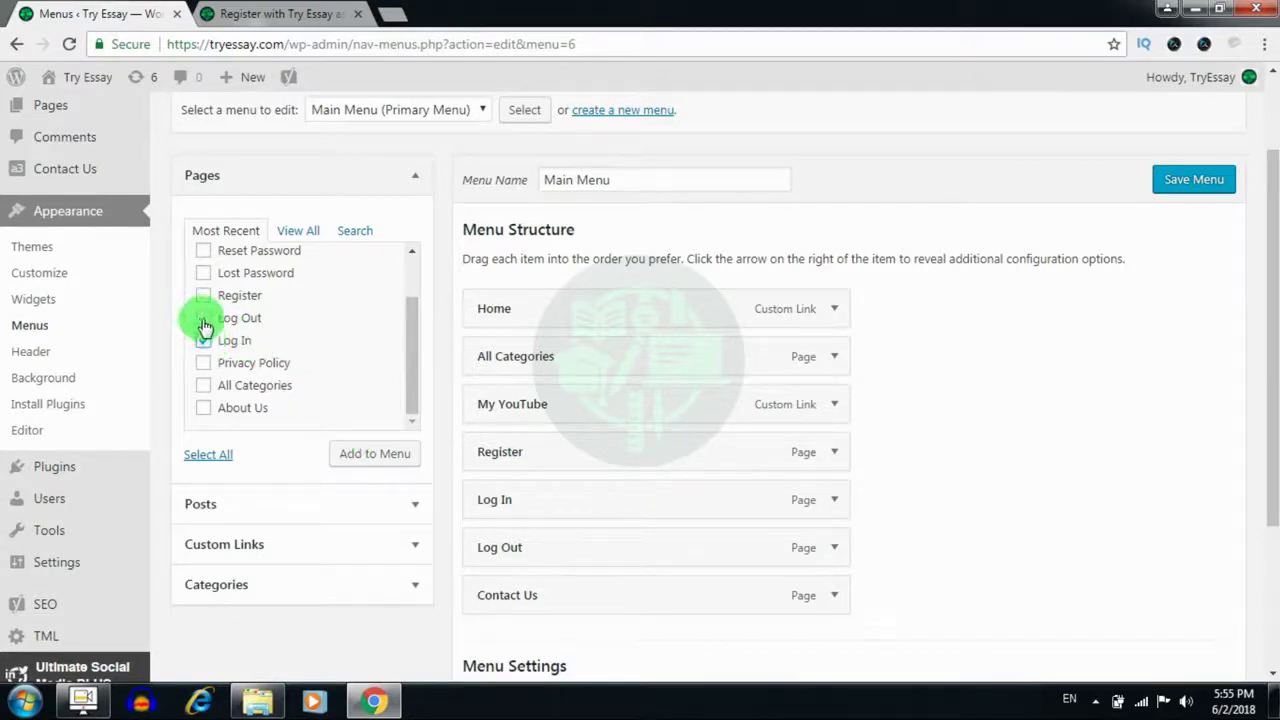
{"action": "left_click", "coordinate": [205, 298]}
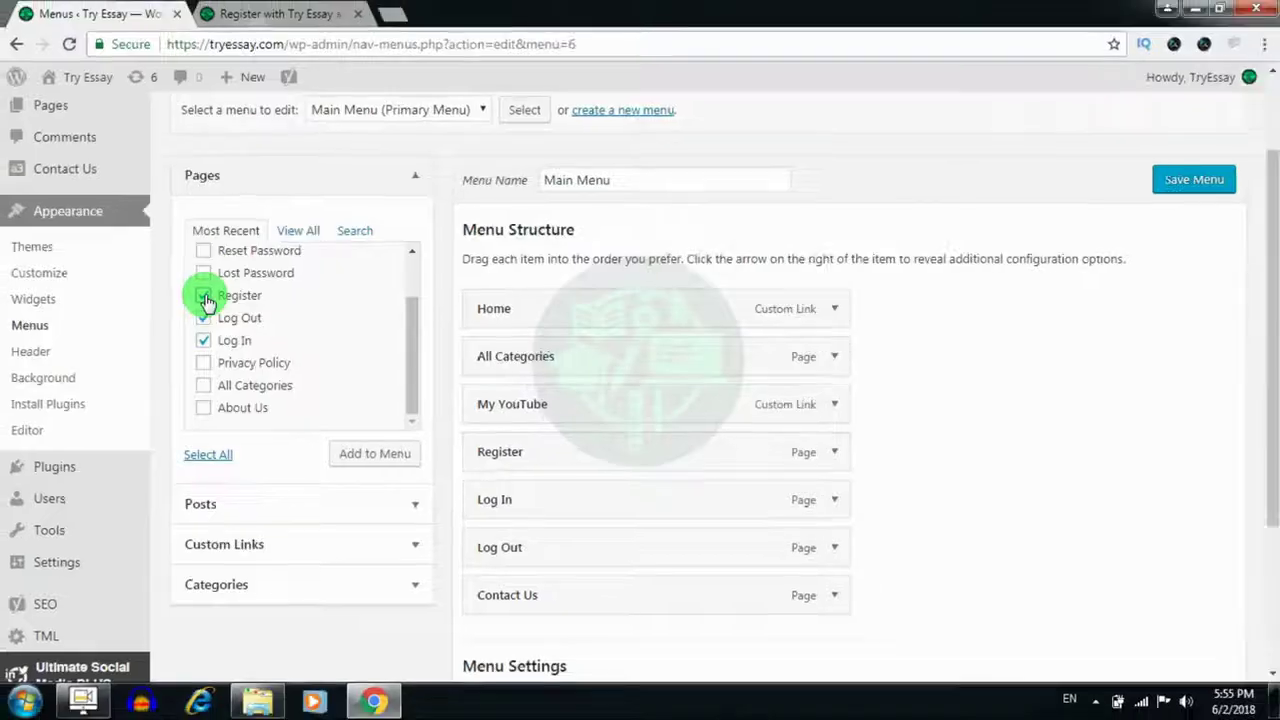
{"action": "left_click", "coordinate": [350, 455]}
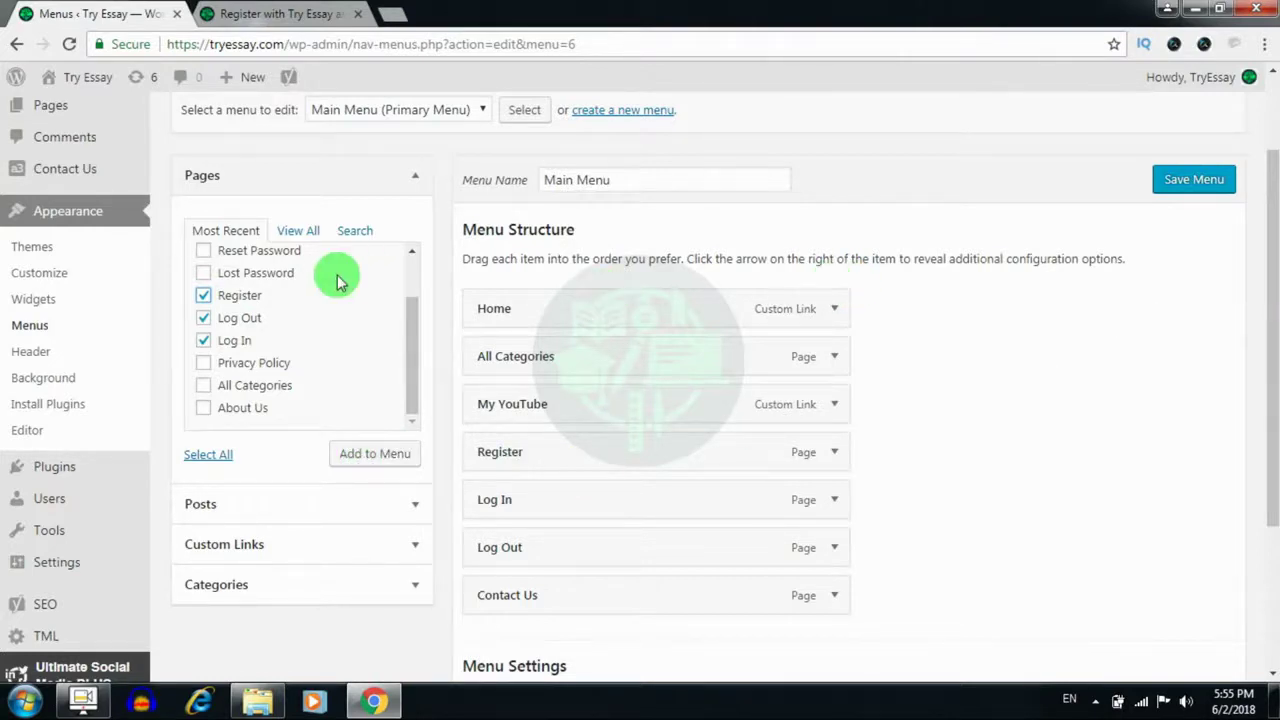
{"action": "left_click", "coordinate": [204, 341]}
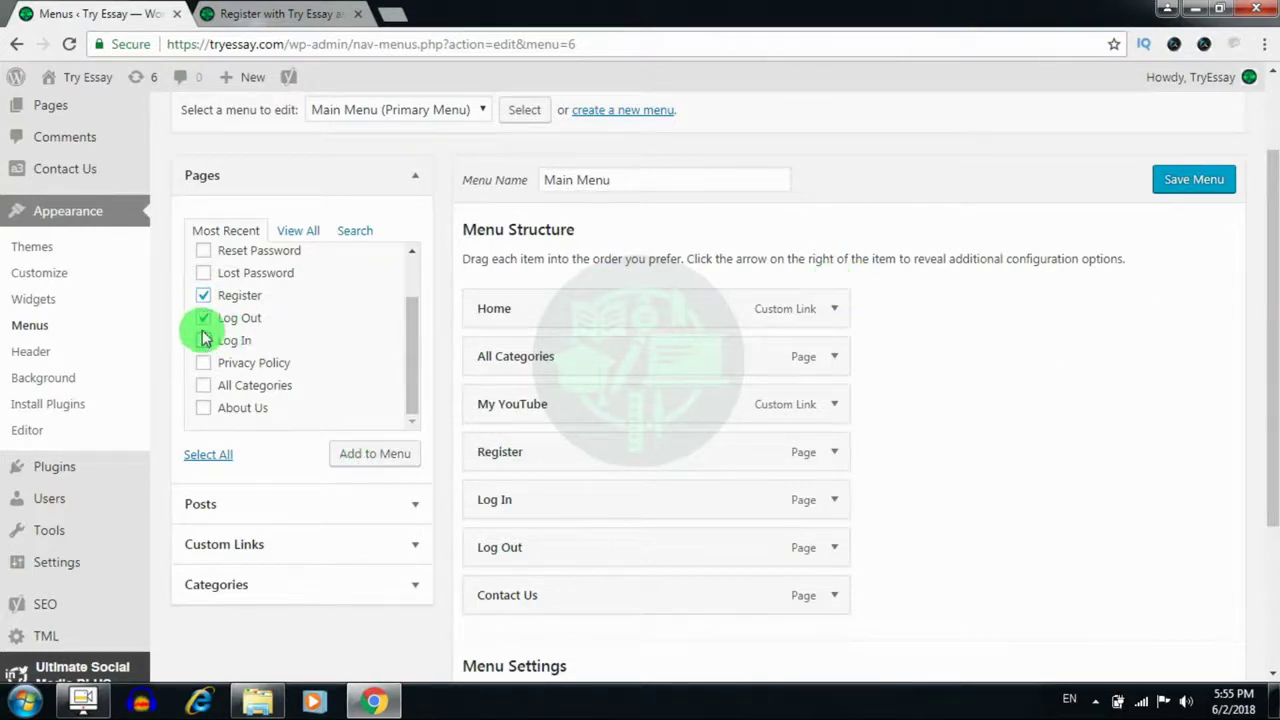
{"action": "left_click", "coordinate": [204, 322]}
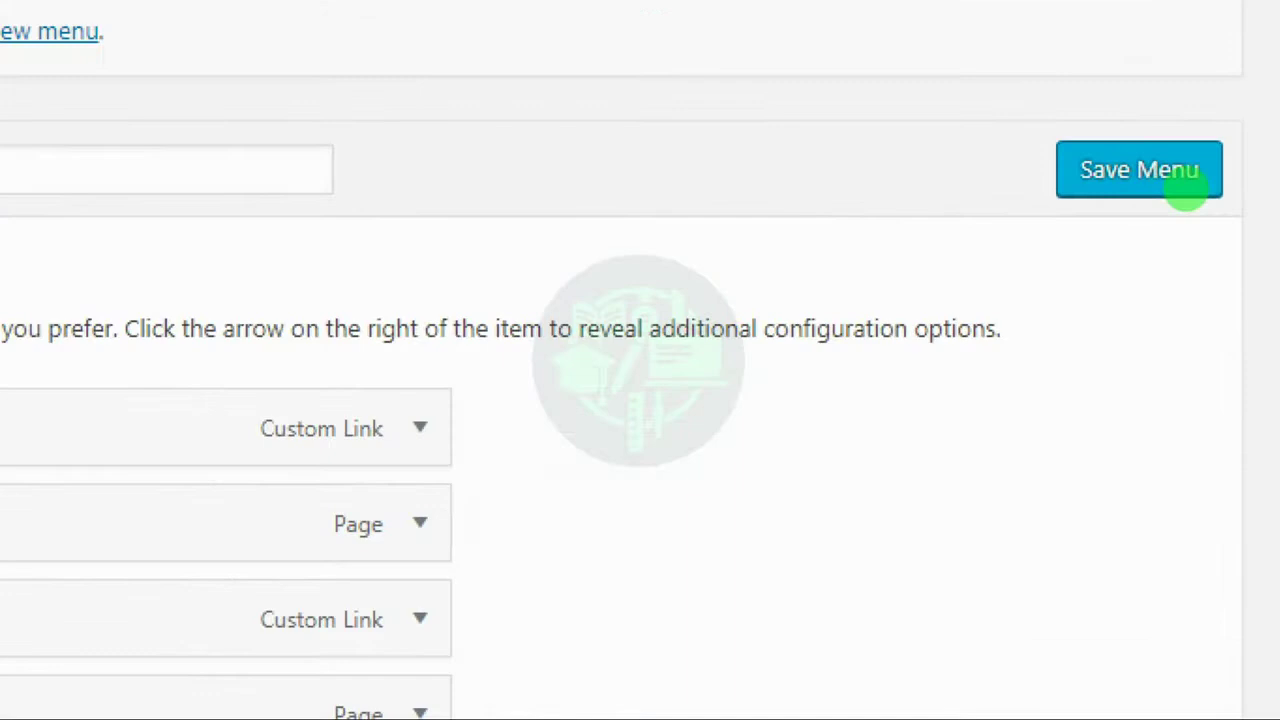
{"action": "left_click", "coordinate": [1188, 193]}
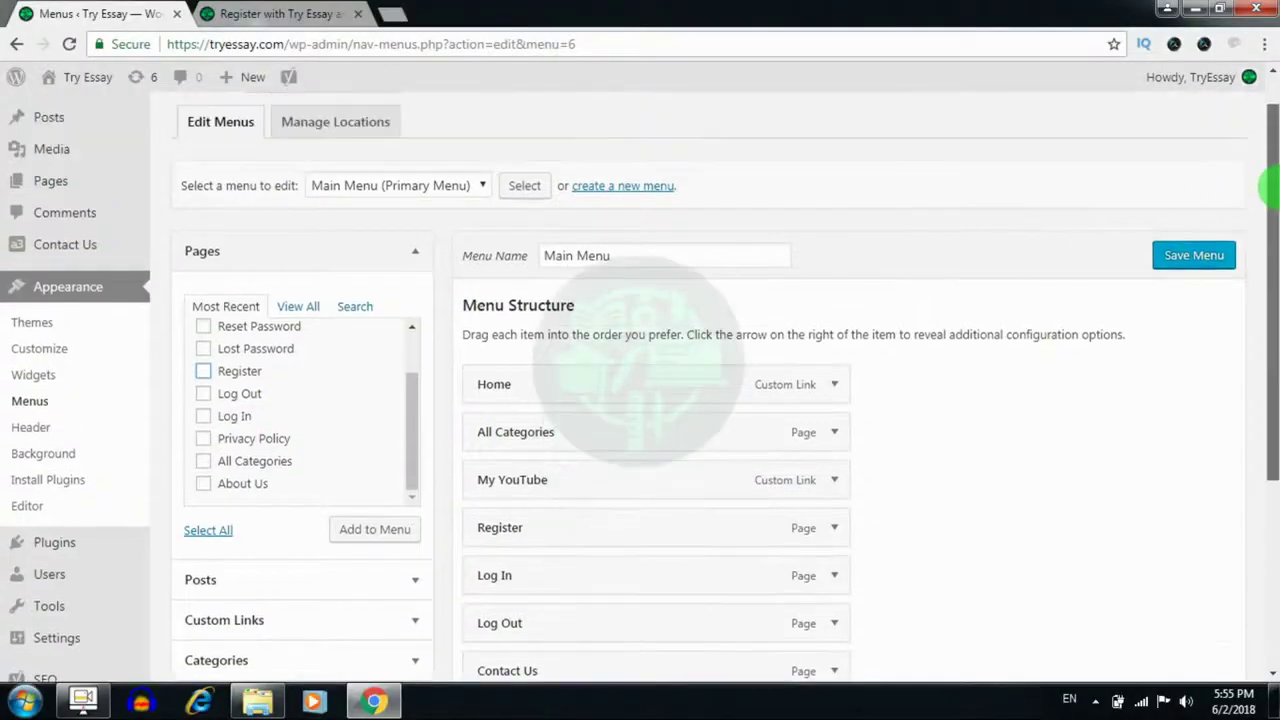
{"action": "left_click", "coordinate": [306, 20]}
{"action": "left_click_drag", "start_coordinate": [1270, 191], "coordinate": [1271, 523]}
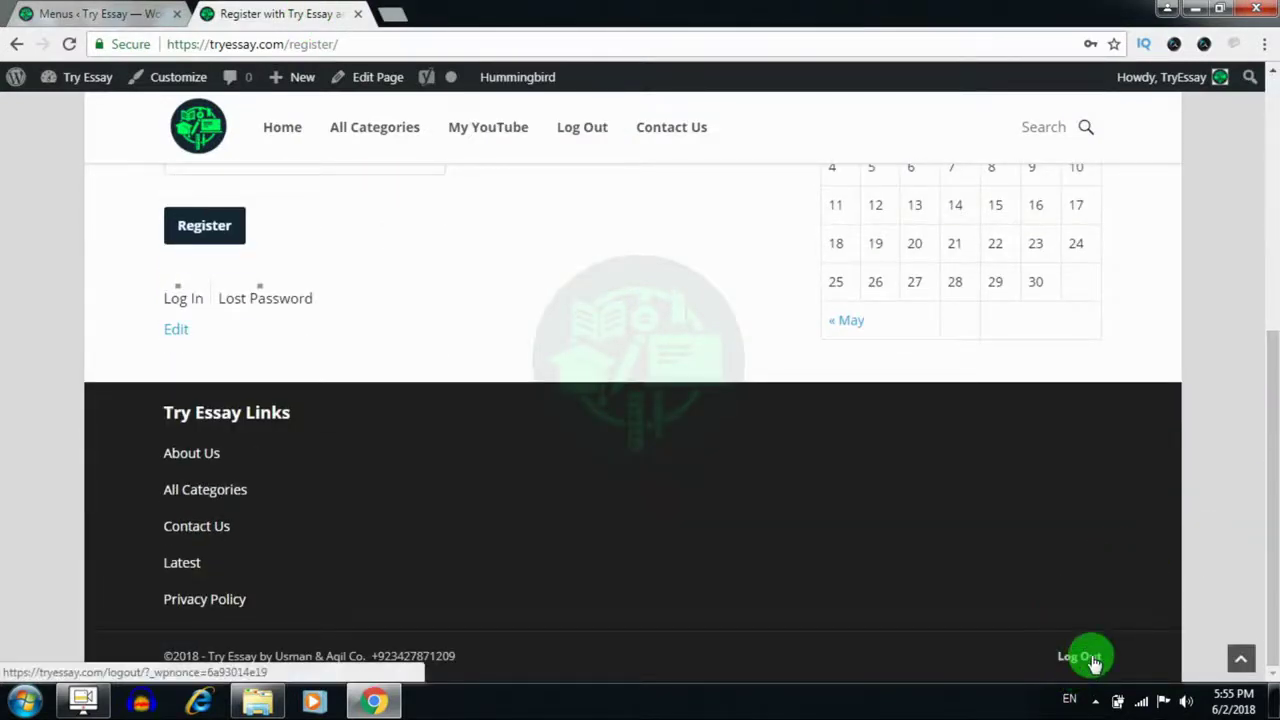
{"action": "left_click_drag", "start_coordinate": [1271, 583], "coordinate": [1271, 322]}
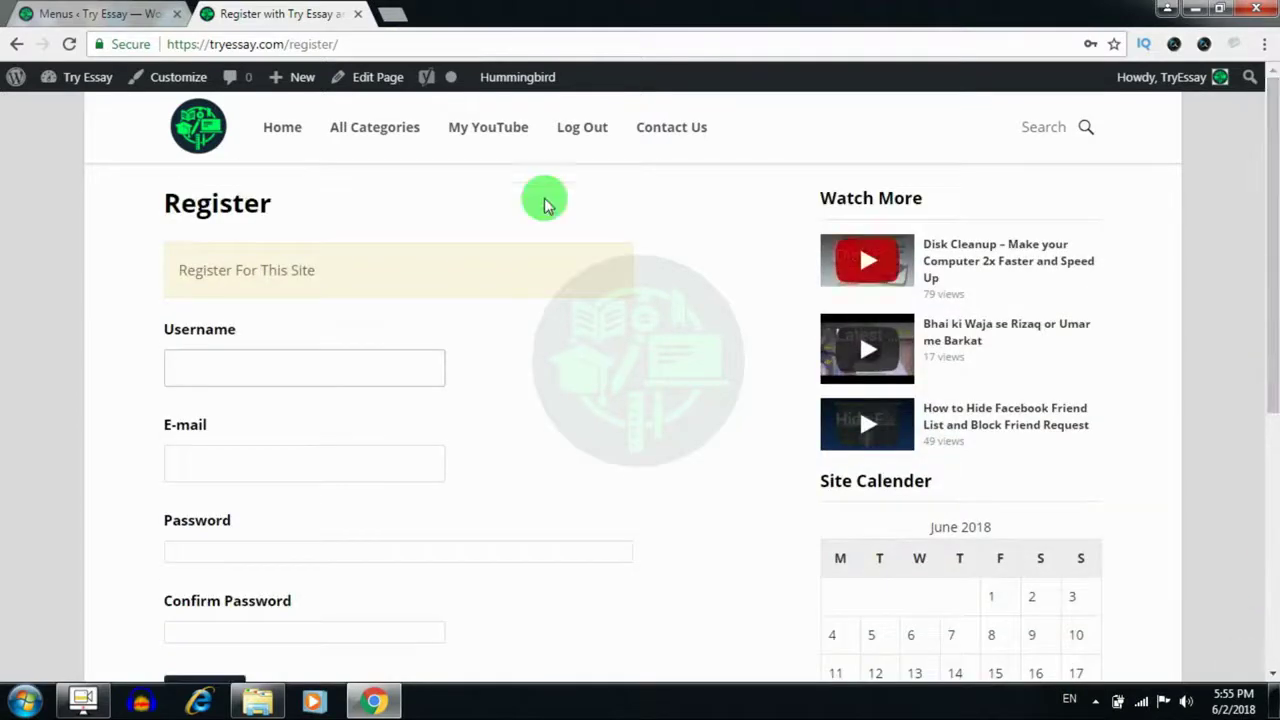
{"action": "left_click", "coordinate": [165, 20]}
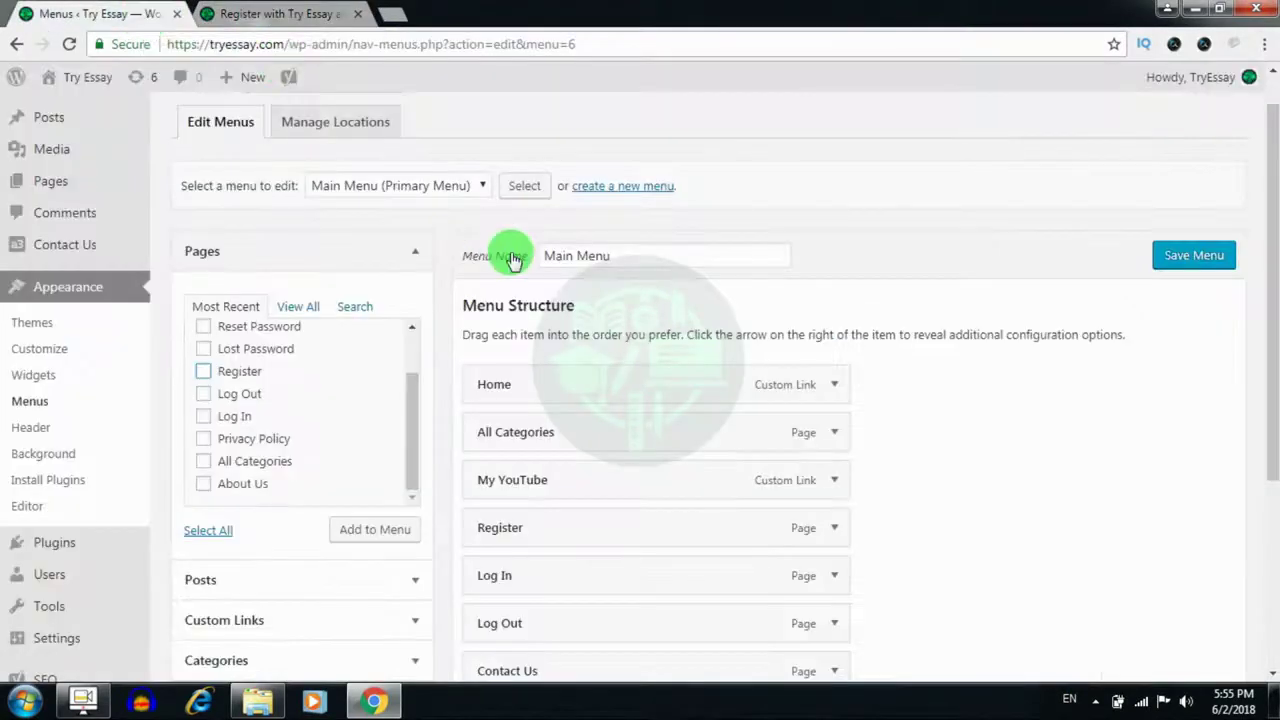
Load the Footer Menu and review its Register, Log In, Log Out items and Footer location
{"action": "left_click", "coordinate": [472, 188]}
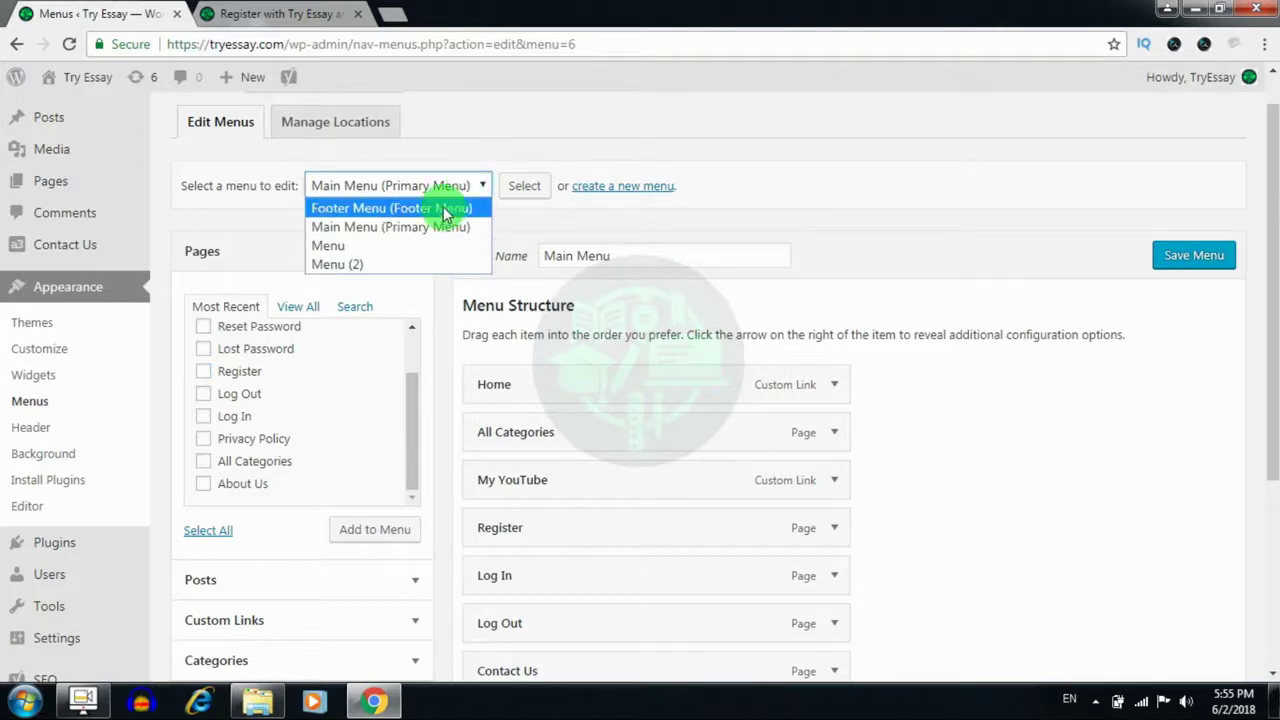
{"action": "left_click", "coordinate": [446, 209]}
{"action": "left_click", "coordinate": [522, 189]}
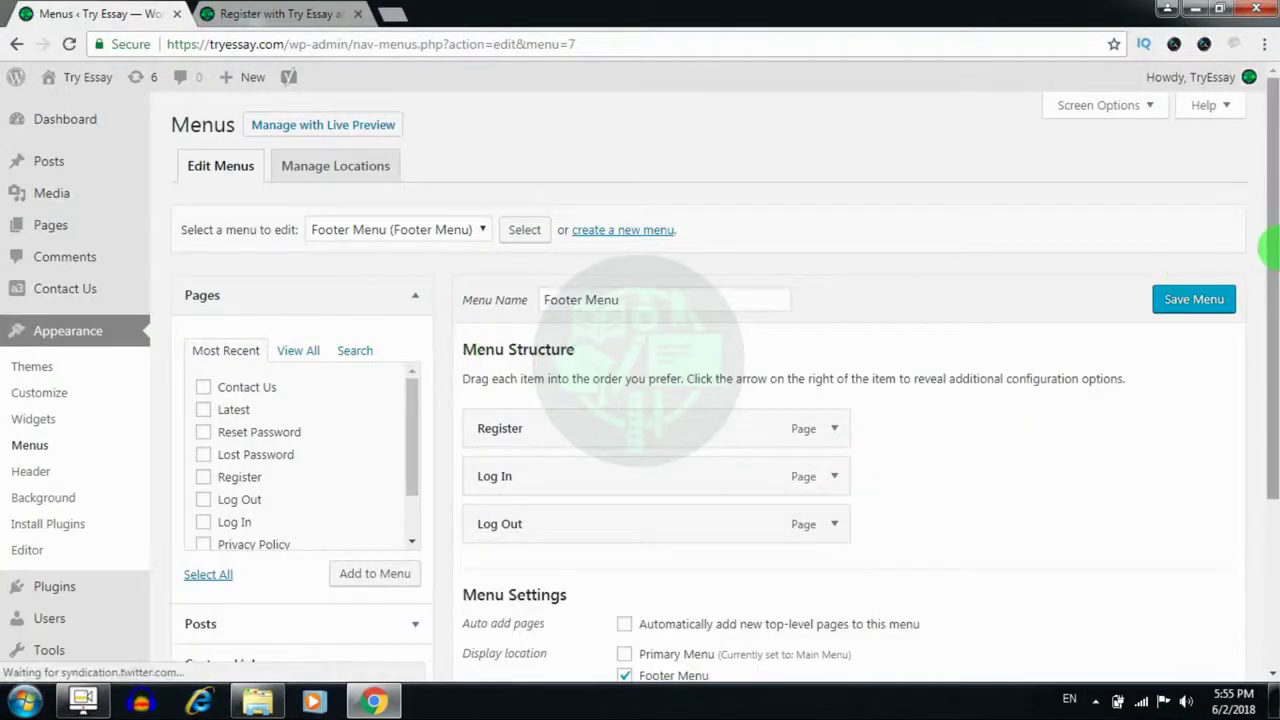
{"action": "left_click_drag", "start_coordinate": [1270, 250], "coordinate": [1269, 270]}
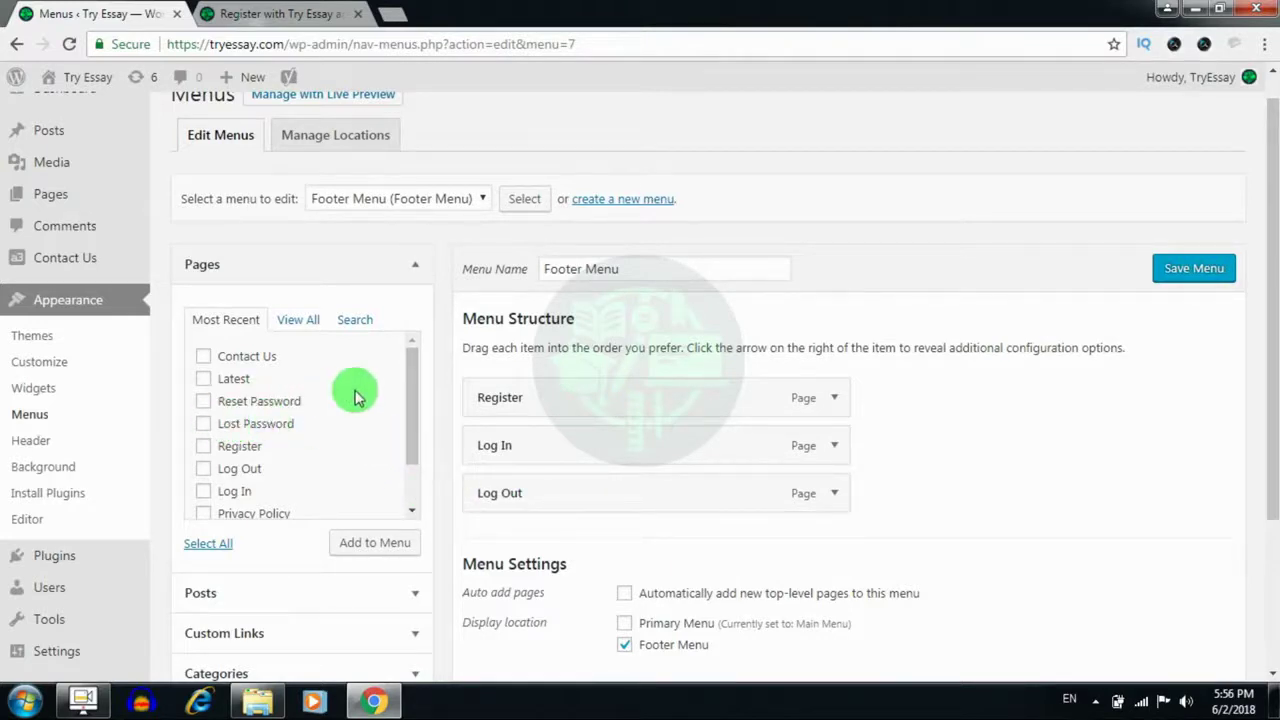
{"action": "left_click_drag", "start_coordinate": [408, 371], "coordinate": [418, 405]}
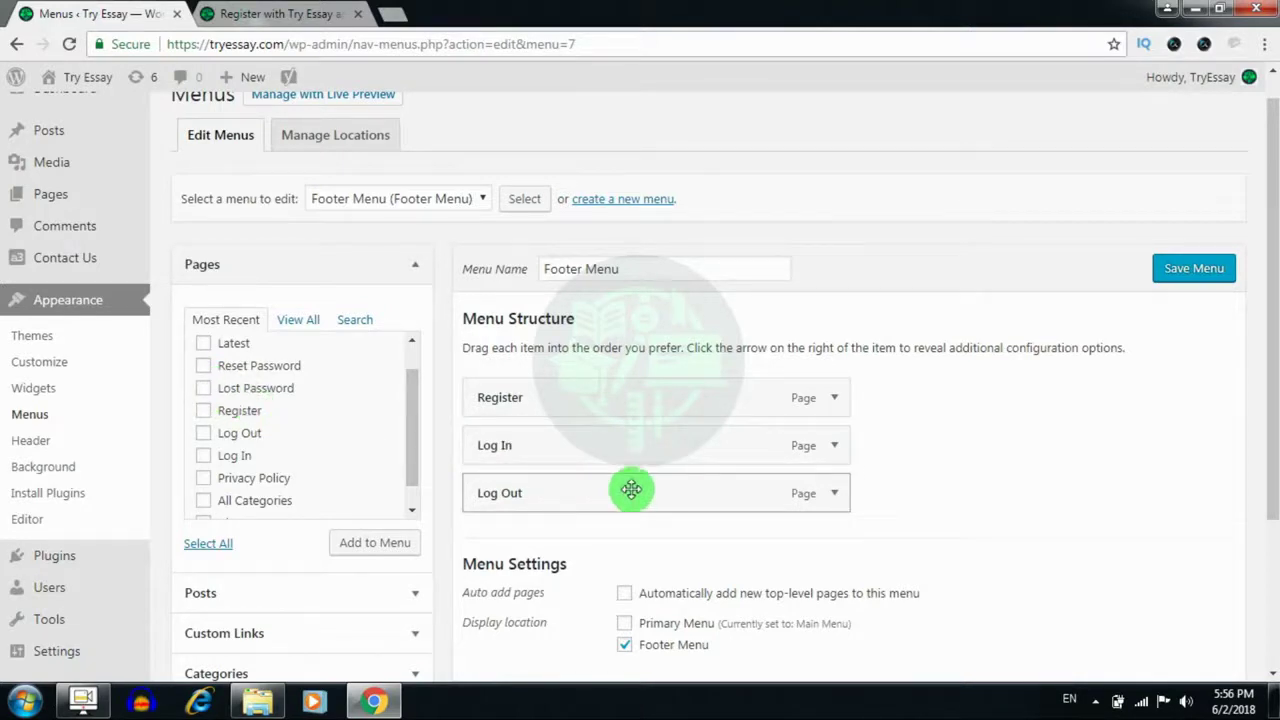
{"action": "left_click_drag", "start_coordinate": [1266, 423], "coordinate": [1268, 440]}
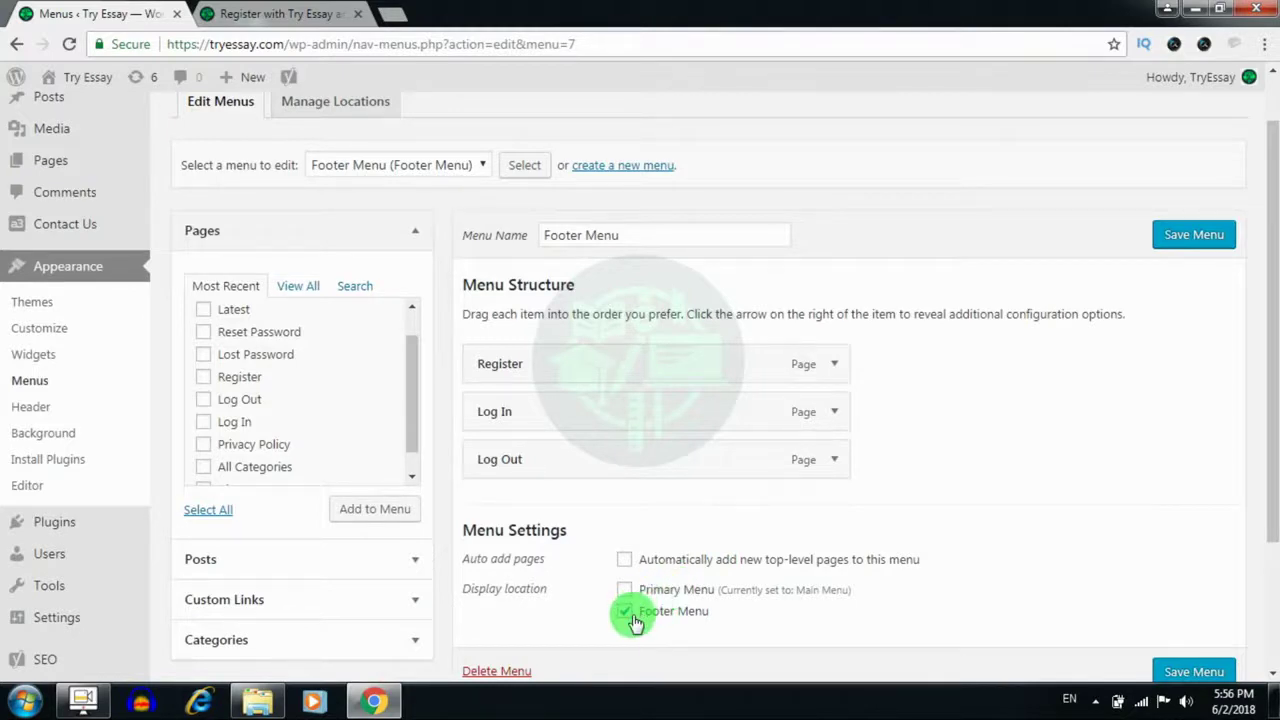
{"action": "scroll", "coordinate": [1262, 440], "scroll_direction": "down", "scroll_amount": 1}
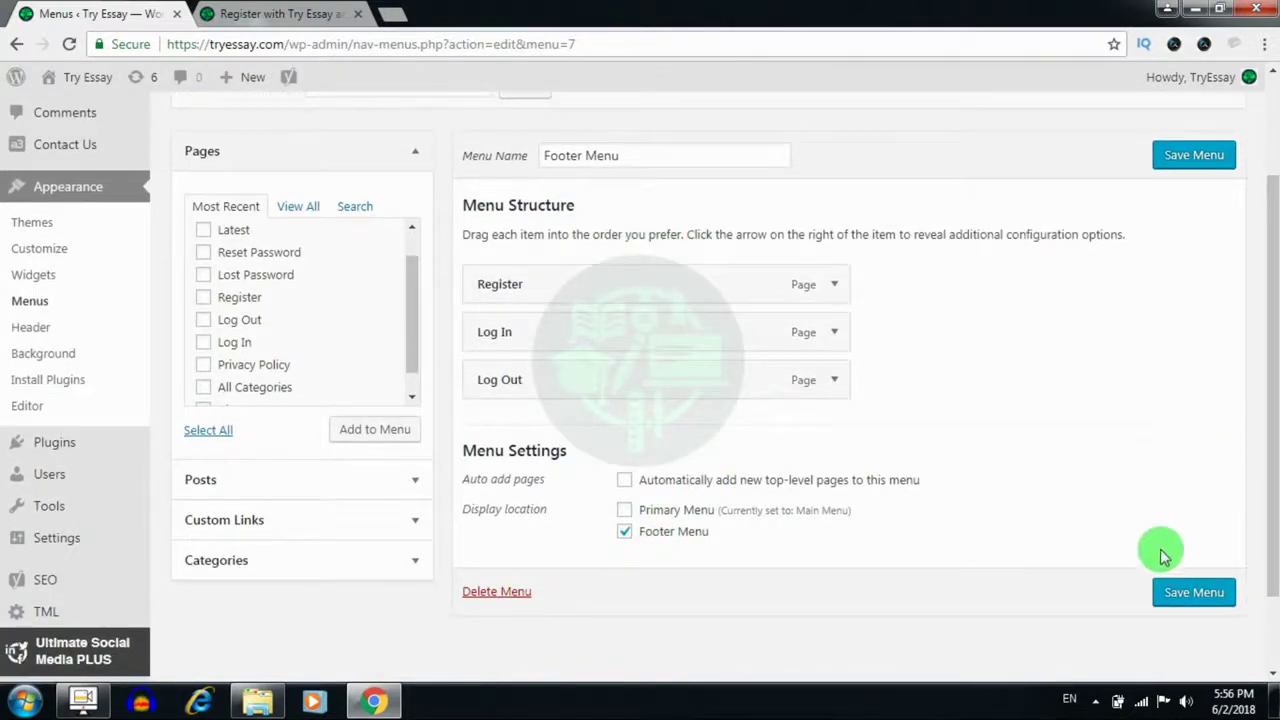
Switch to the Register tab and go through the Username, E-mail and Password fields
{"action": "left_click", "coordinate": [245, 13]}
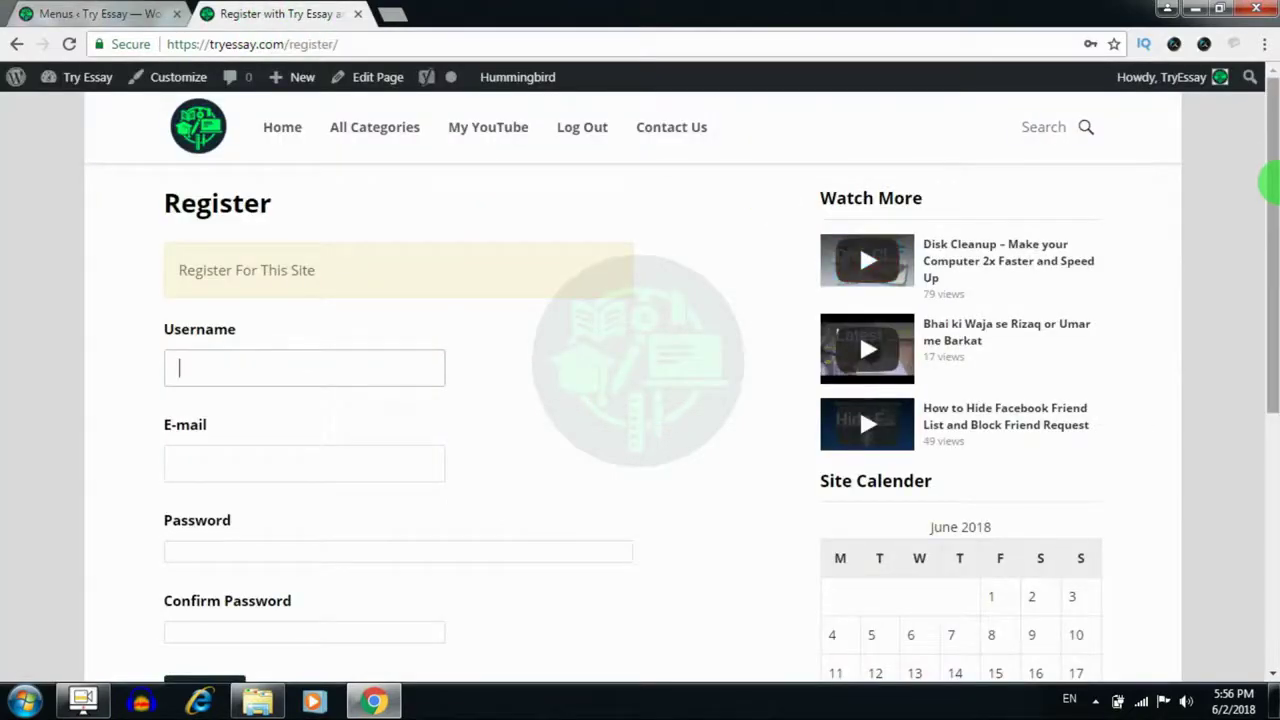
{"action": "mouse_move", "coordinate": [1268, 180]}
{"action": "left_mouse_down"}
{"action": "mouse_move", "coordinate": [1273, 308]}
{"action": "mouse_move", "coordinate": [1273, 171]}
{"action": "left_mouse_up"}
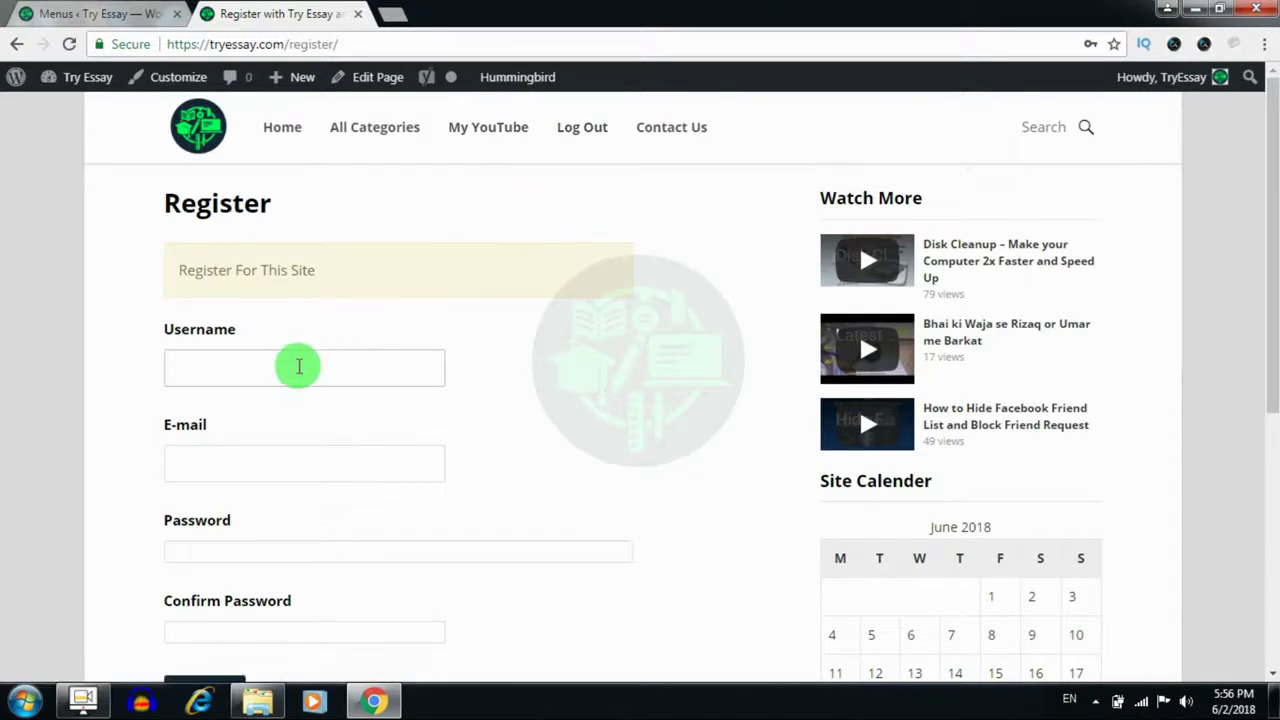
{"action": "left_click", "coordinate": [298, 366]}
{"action": "left_click", "coordinate": [252, 458]}
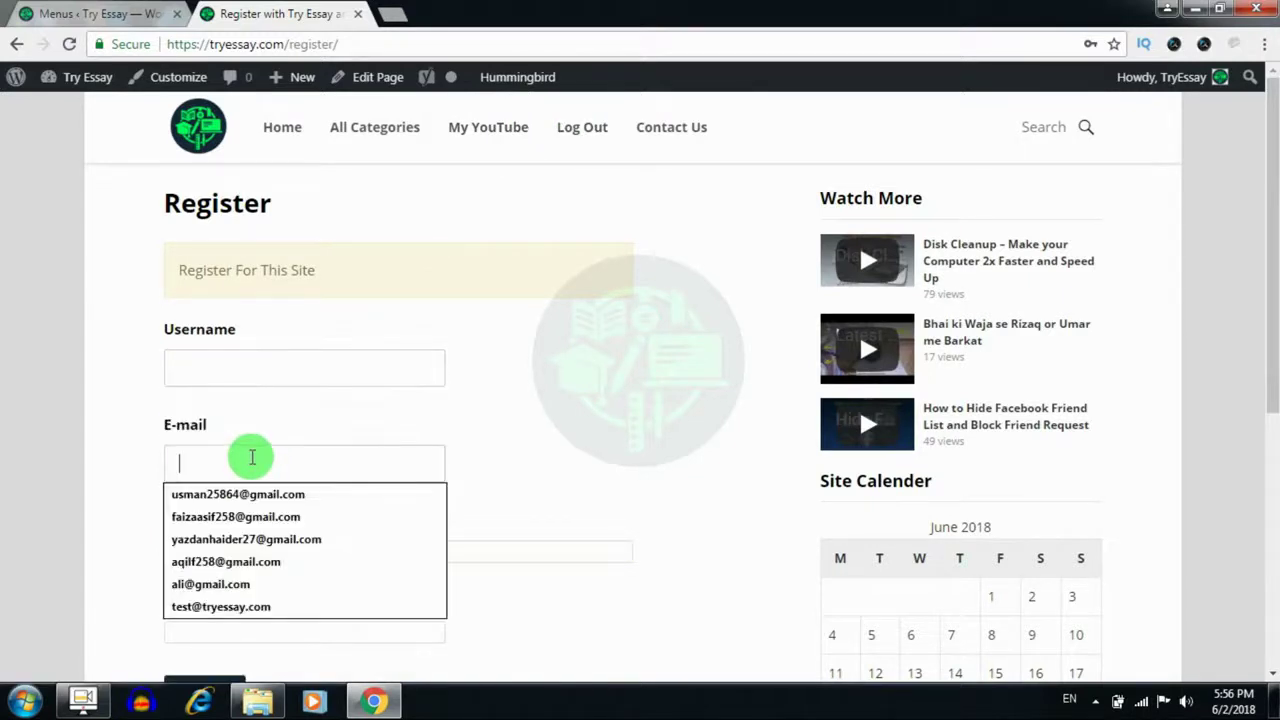
{"action": "left_click", "coordinate": [512, 470]}
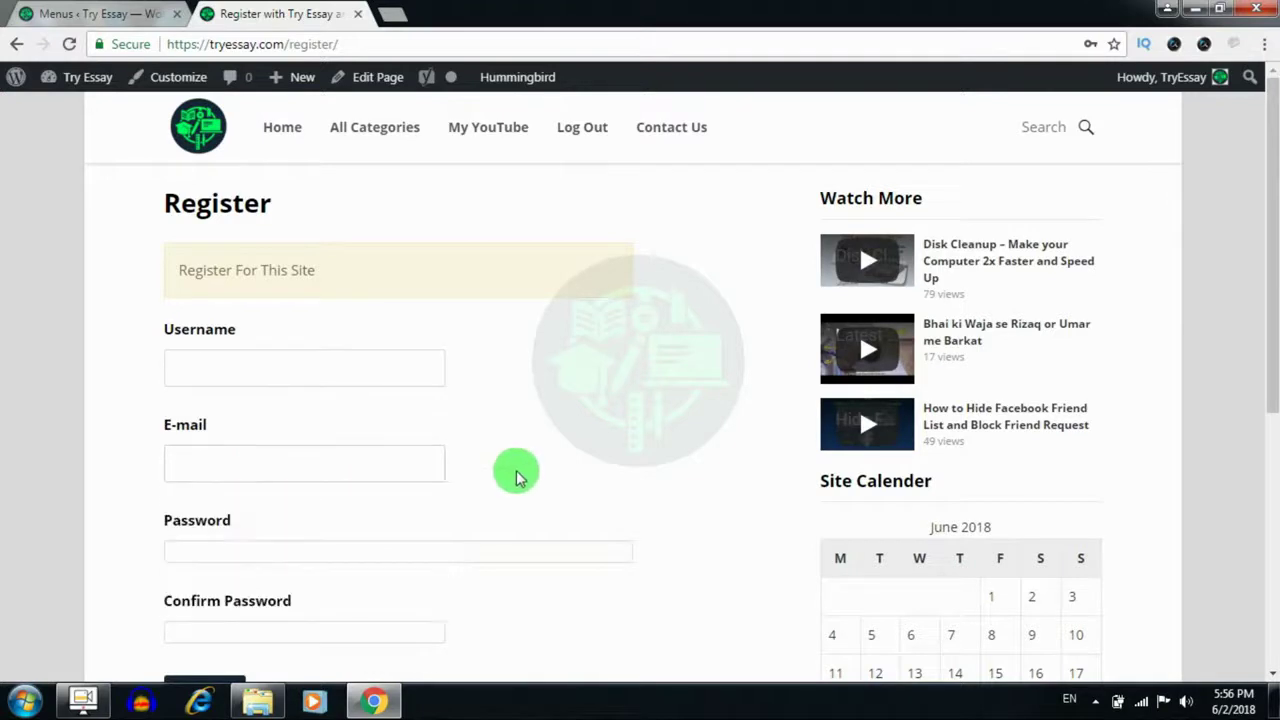
{"action": "left_click", "coordinate": [370, 548]}
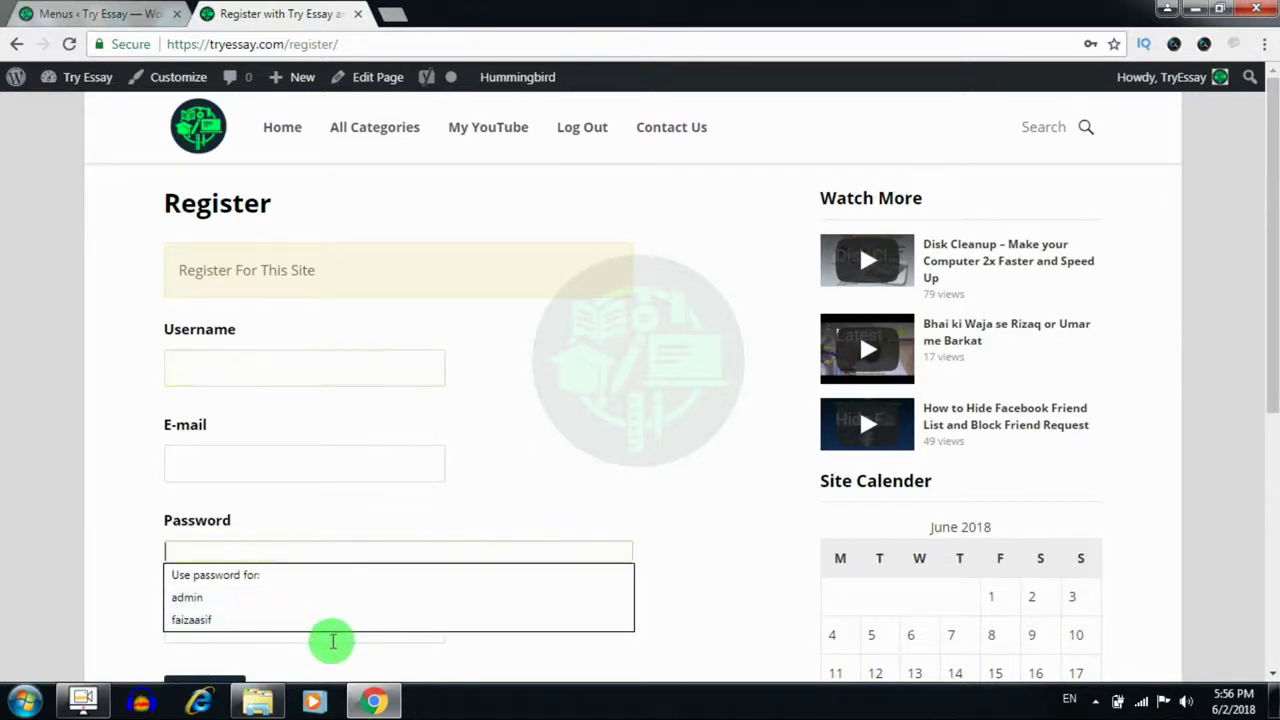
{"action": "left_click", "coordinate": [332, 638]}
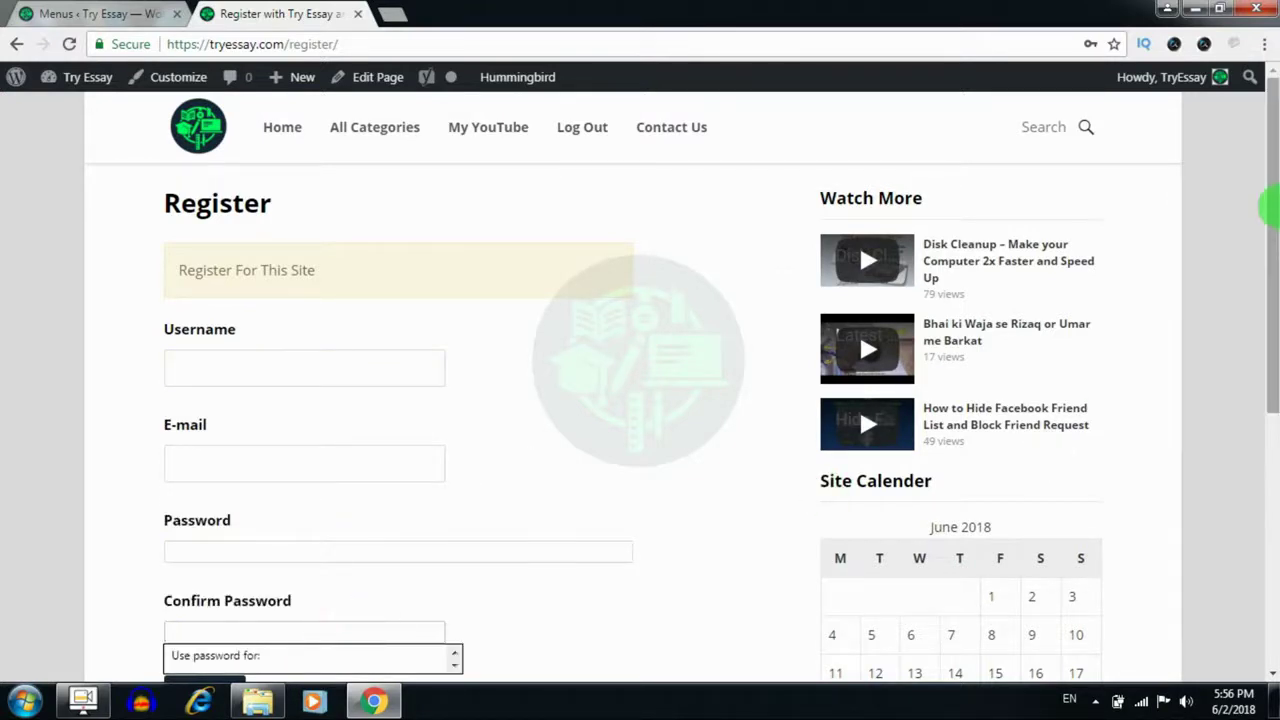
{"action": "left_click_drag", "start_coordinate": [1271, 209], "coordinate": [1270, 250]}
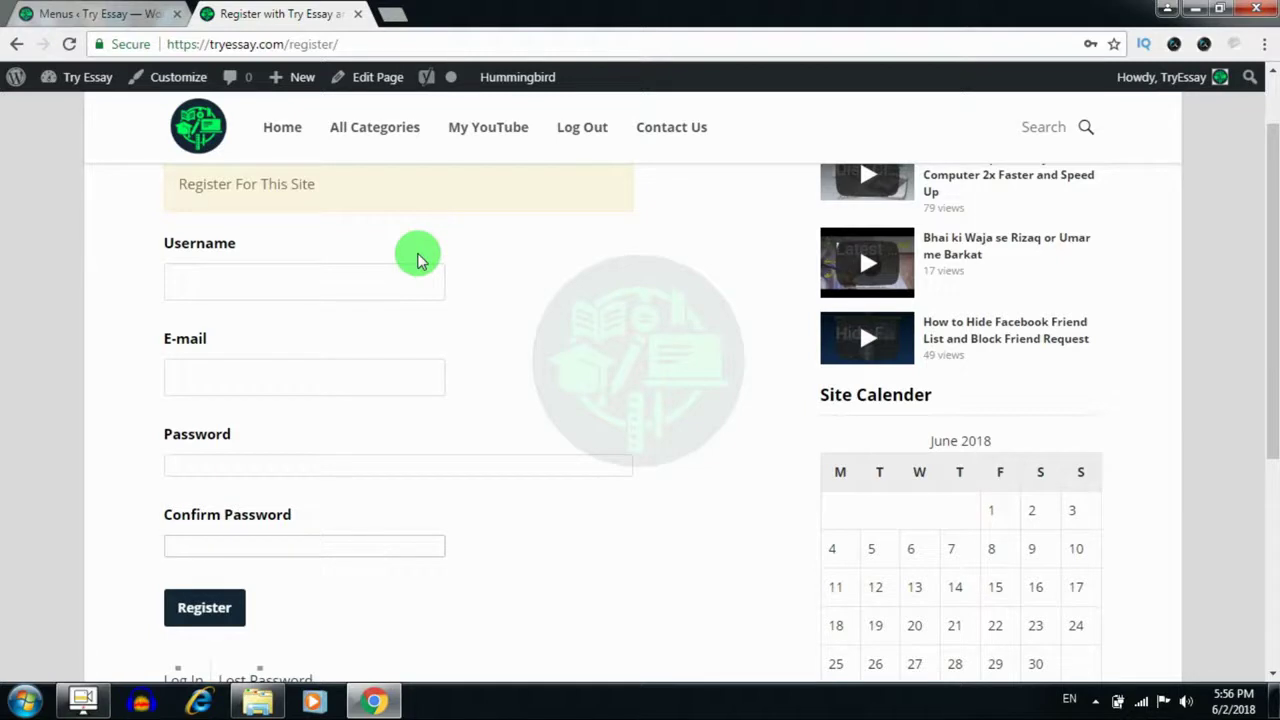
{"action": "left_click", "coordinate": [343, 276]}
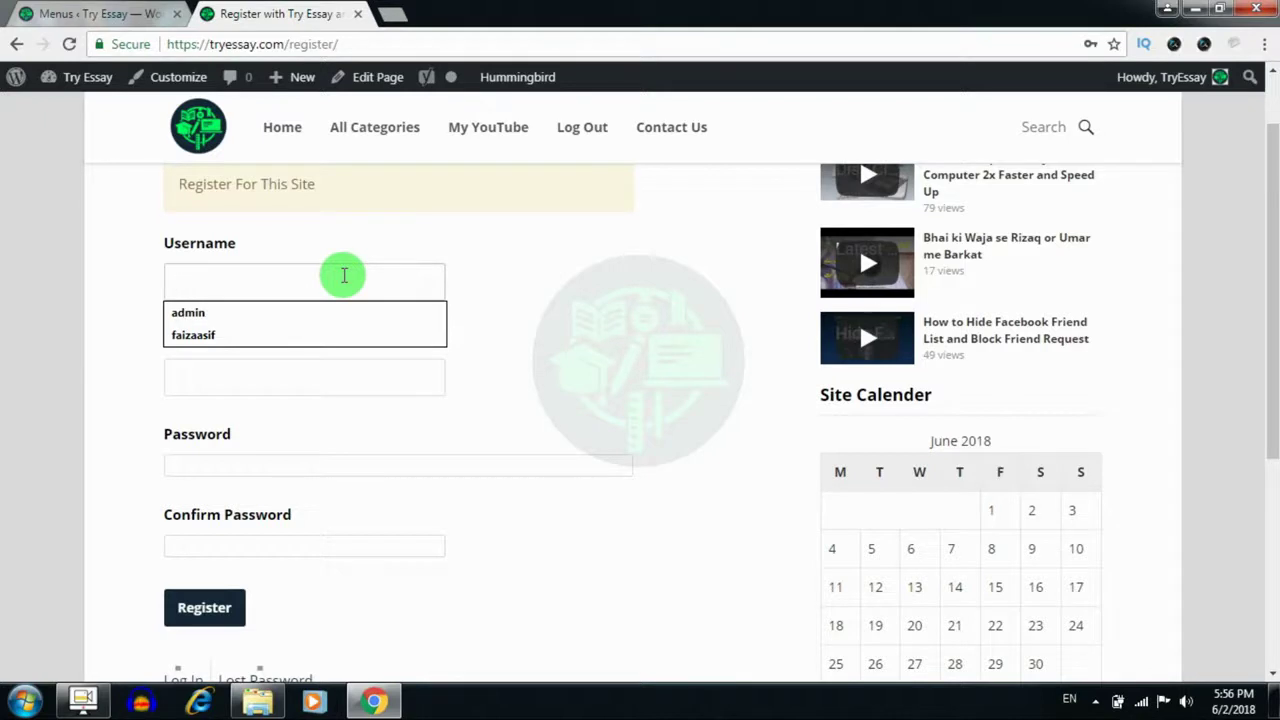
Enter the test account's username in the Username field
{"action": "type", "text": "aq"}
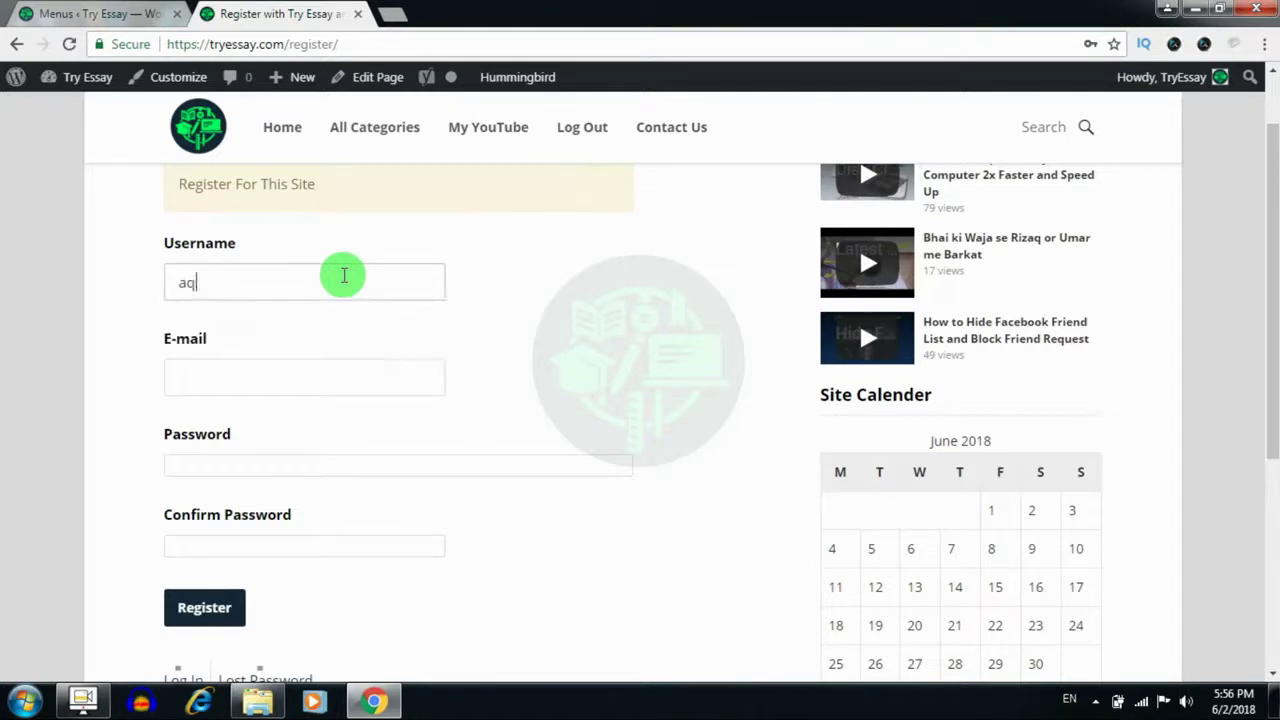
{"action": "key", "text": "BackSpace"}
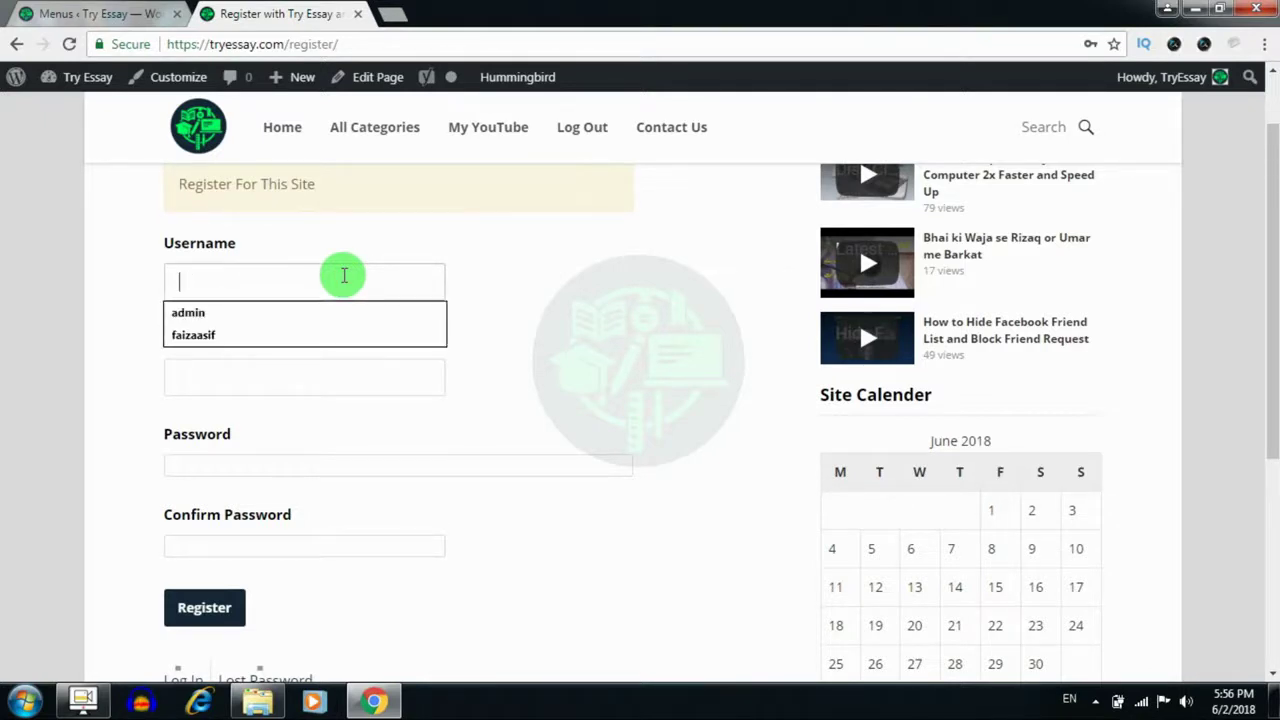
{"action": "key", "text": "super"}
{"action": "type", "text": "a"}
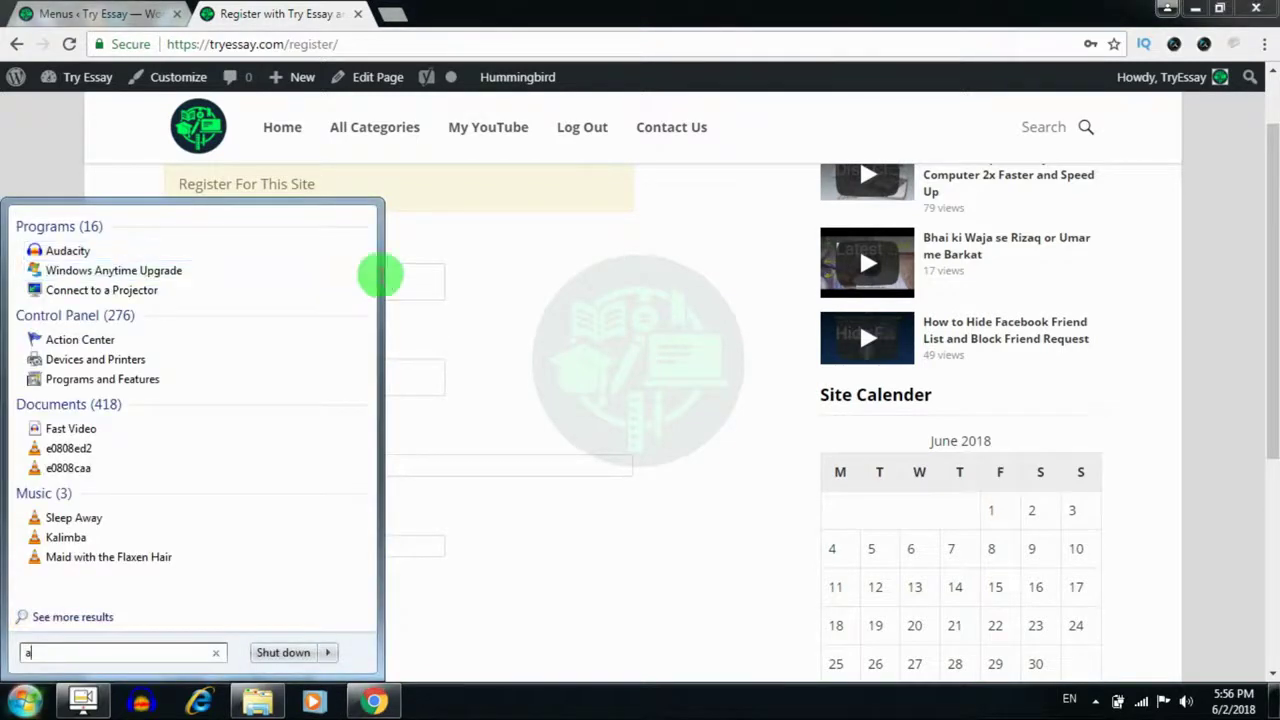
{"action": "left_click", "coordinate": [408, 278]}
{"action": "type", "text": "raza"}
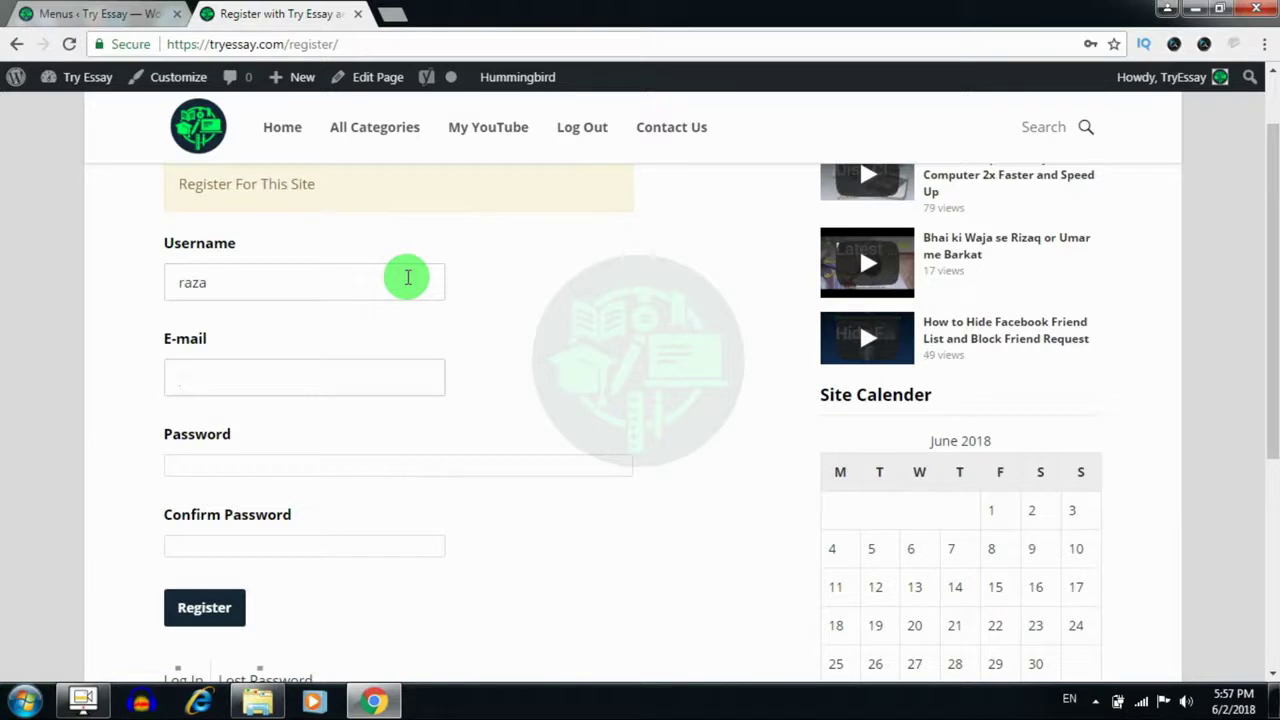
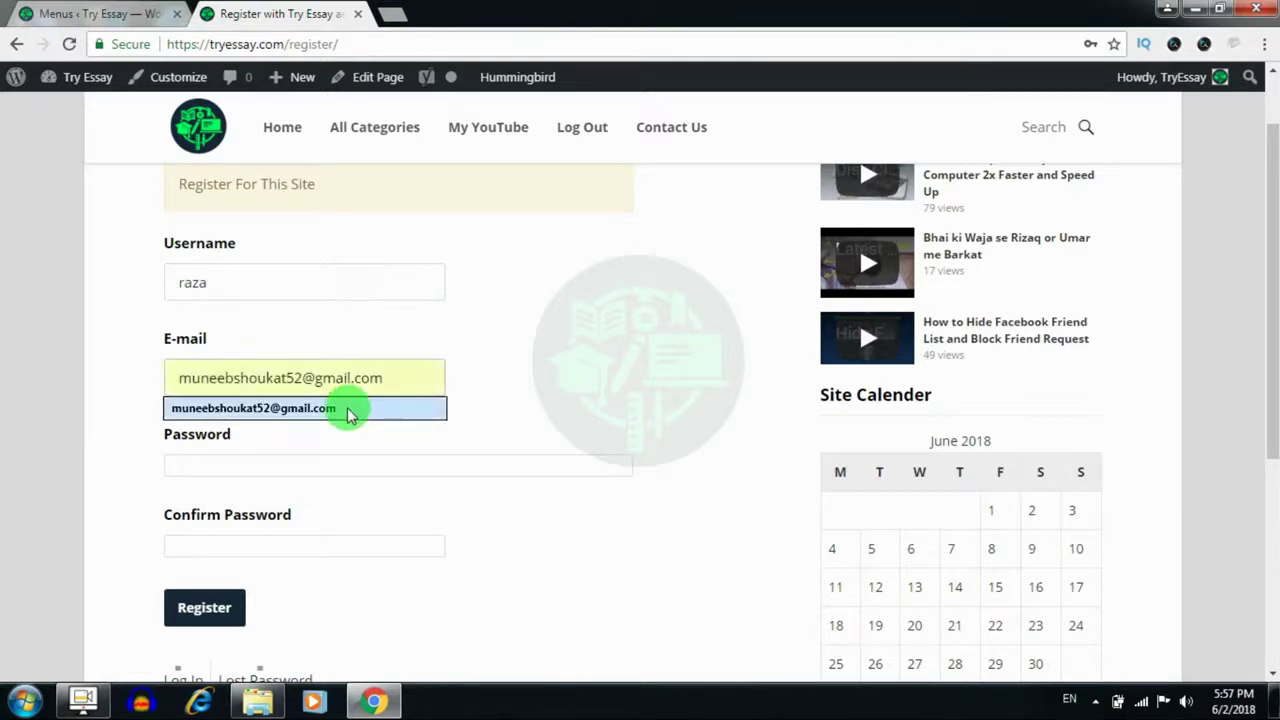
Fill in a saved e-mail address, the password and its confirmation, then submit the form
{"action": "left_click", "coordinate": [340, 408]}
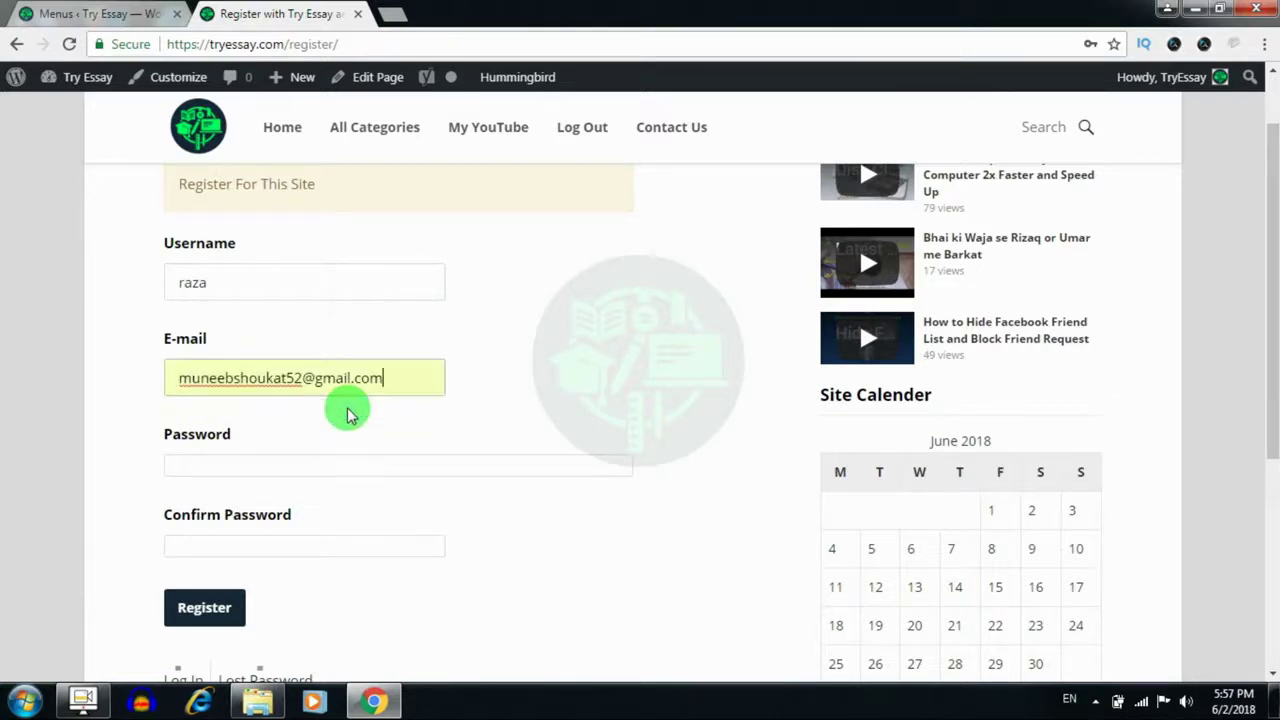
{"action": "left_click", "coordinate": [300, 460]}
{"action": "type", "text": "1234"}
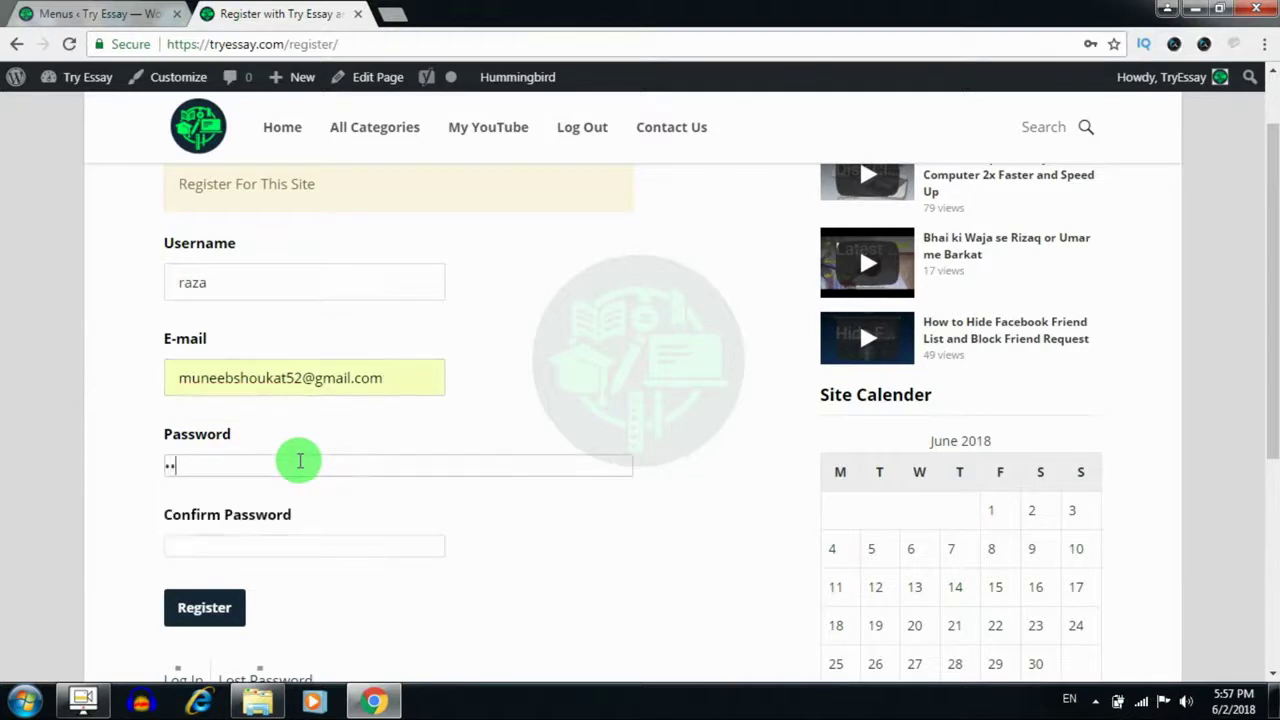
{"action": "key", "text": "Tab"}
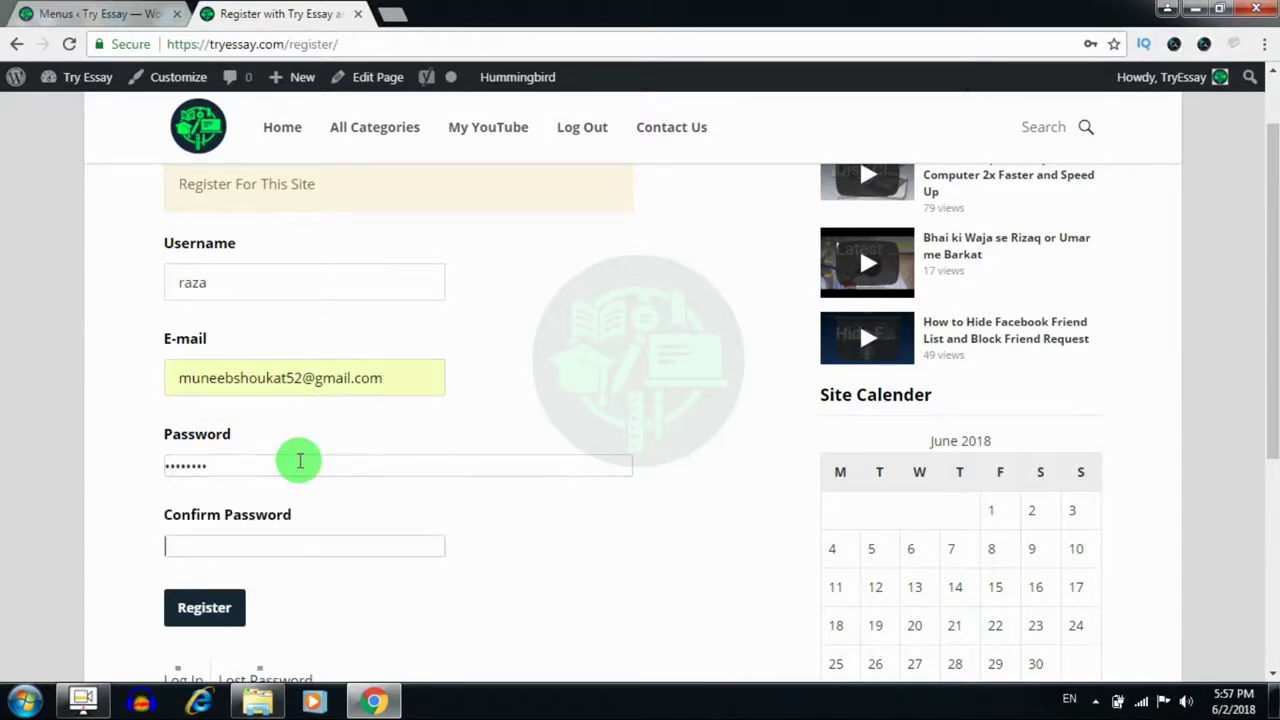
{"action": "type", "text": "12345678"}
{"action": "left_click", "coordinate": [191, 619]}
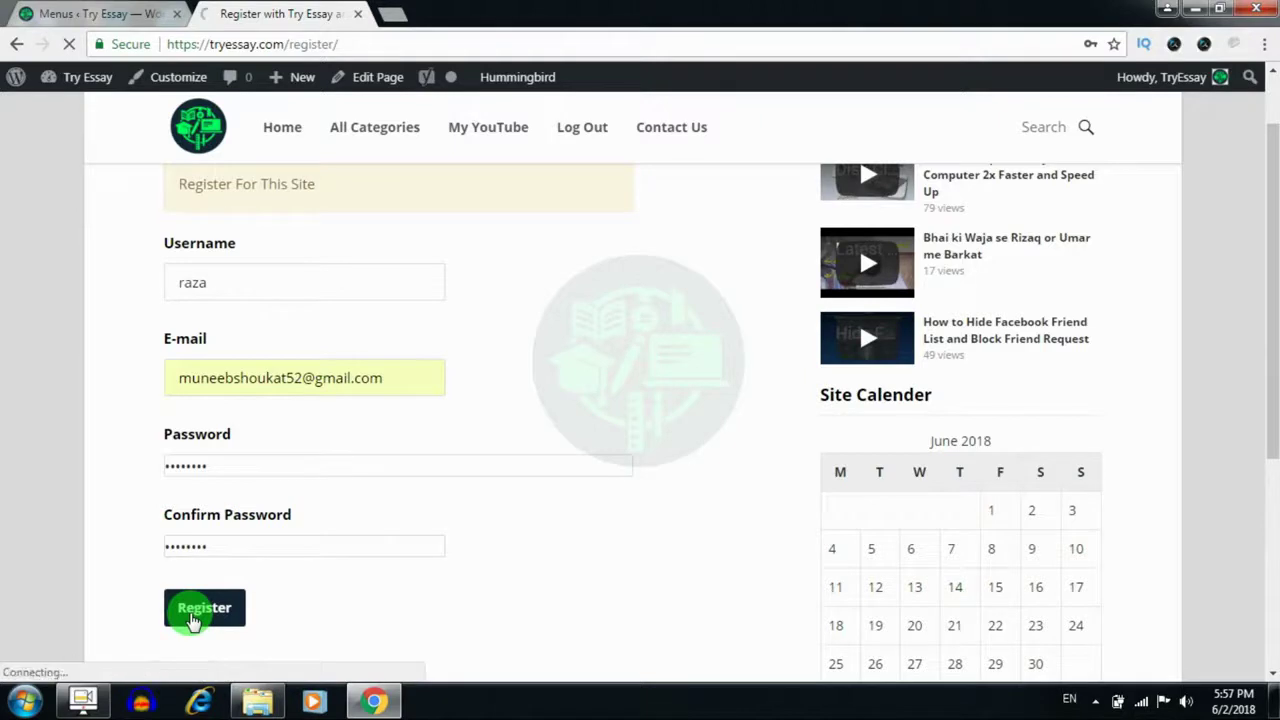